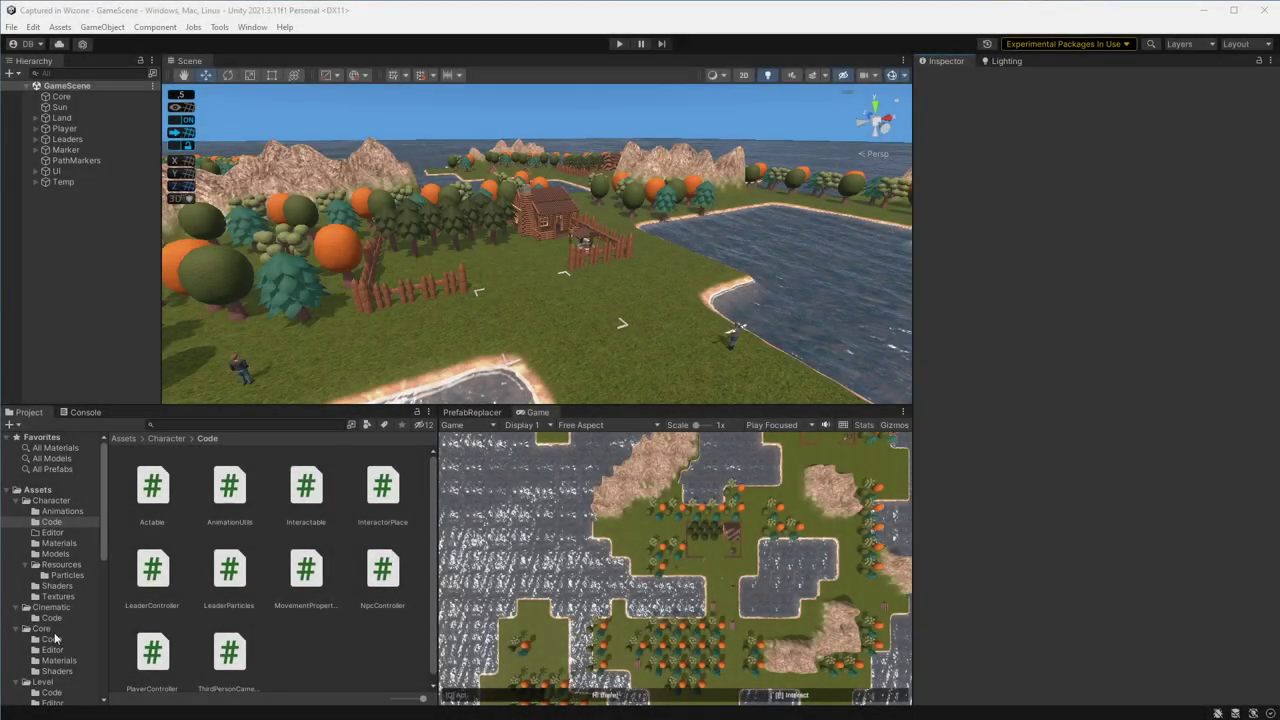
scroll(55, 632, "down", 5)
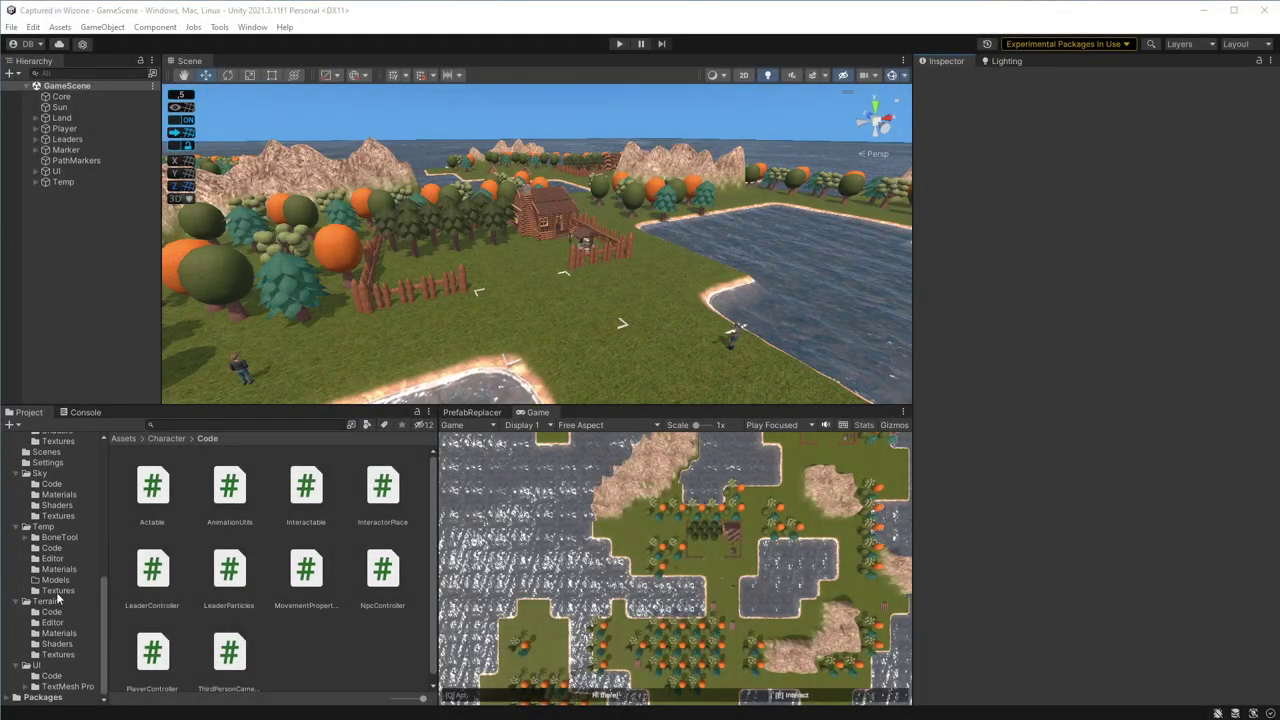
left_click(74, 464)
left_click(306, 487)
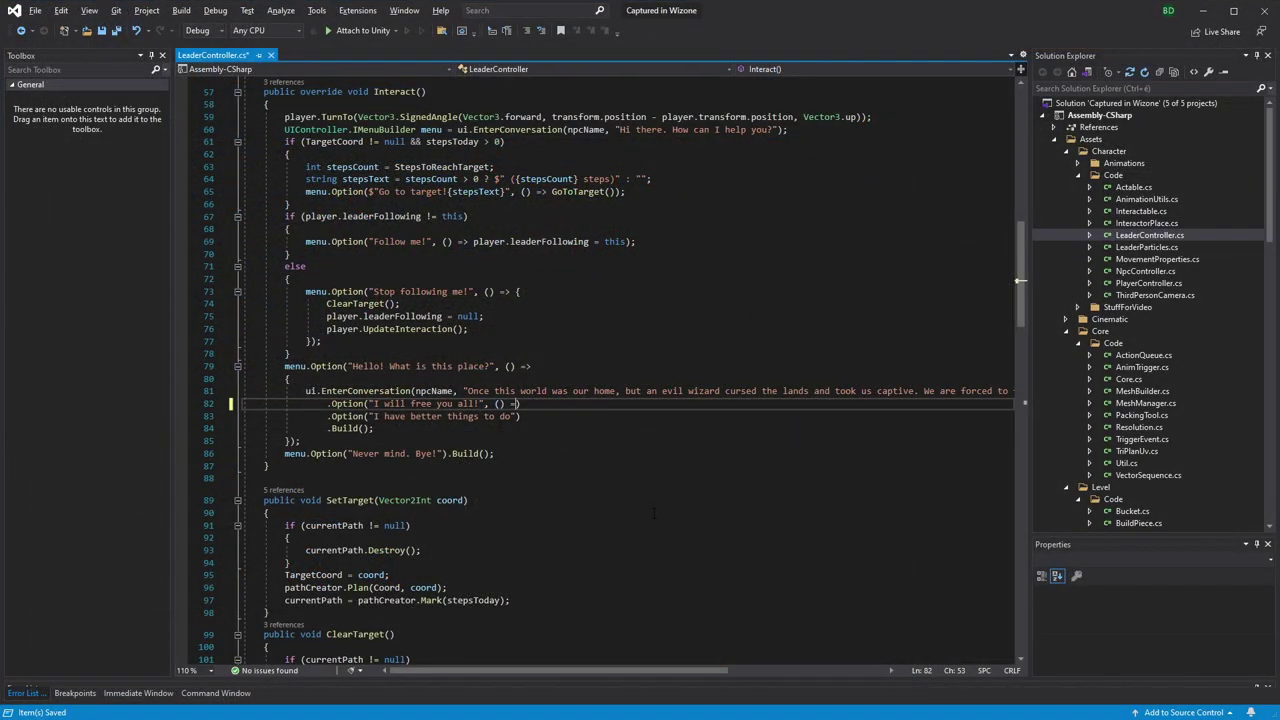
- In Visual Studio, give the "I will free you all!" option a callback block that calls ui.Say with npcName and a line starting "You are a"
type(">")
key("Return")
type("{")
key("Return")
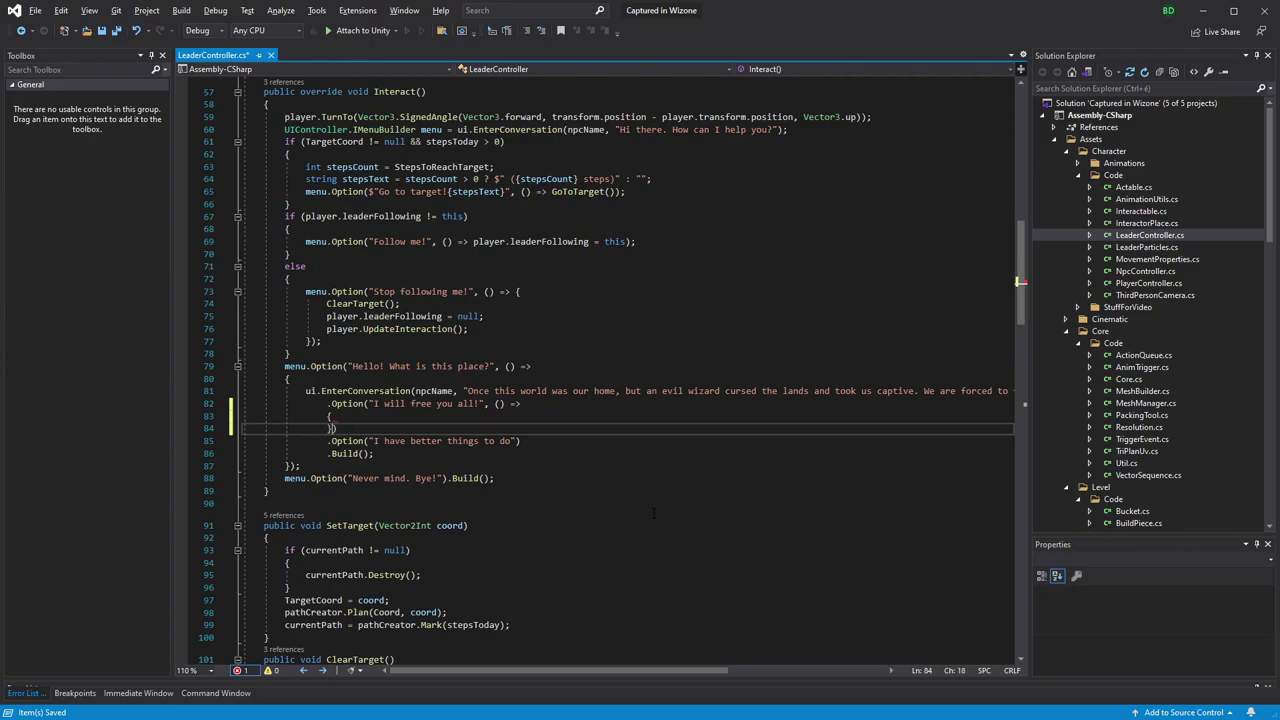
key("Return")
type("ui.Say")
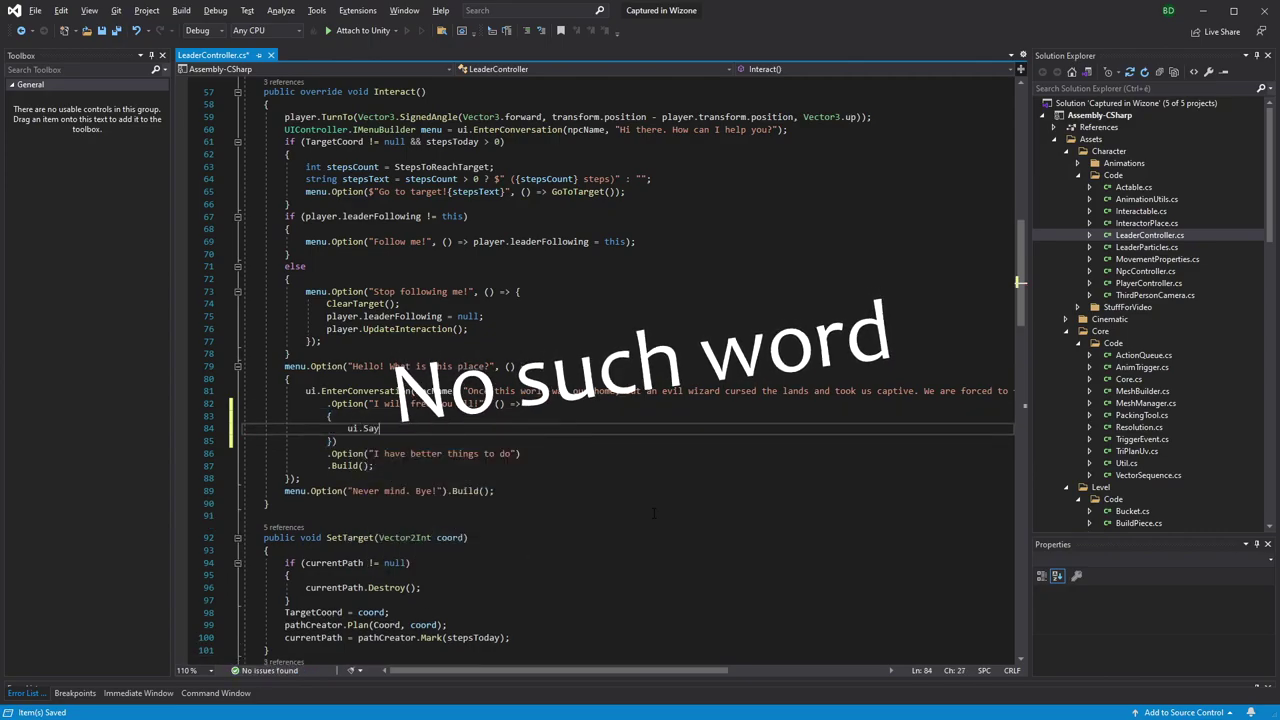
type("(npcName, \"You are")
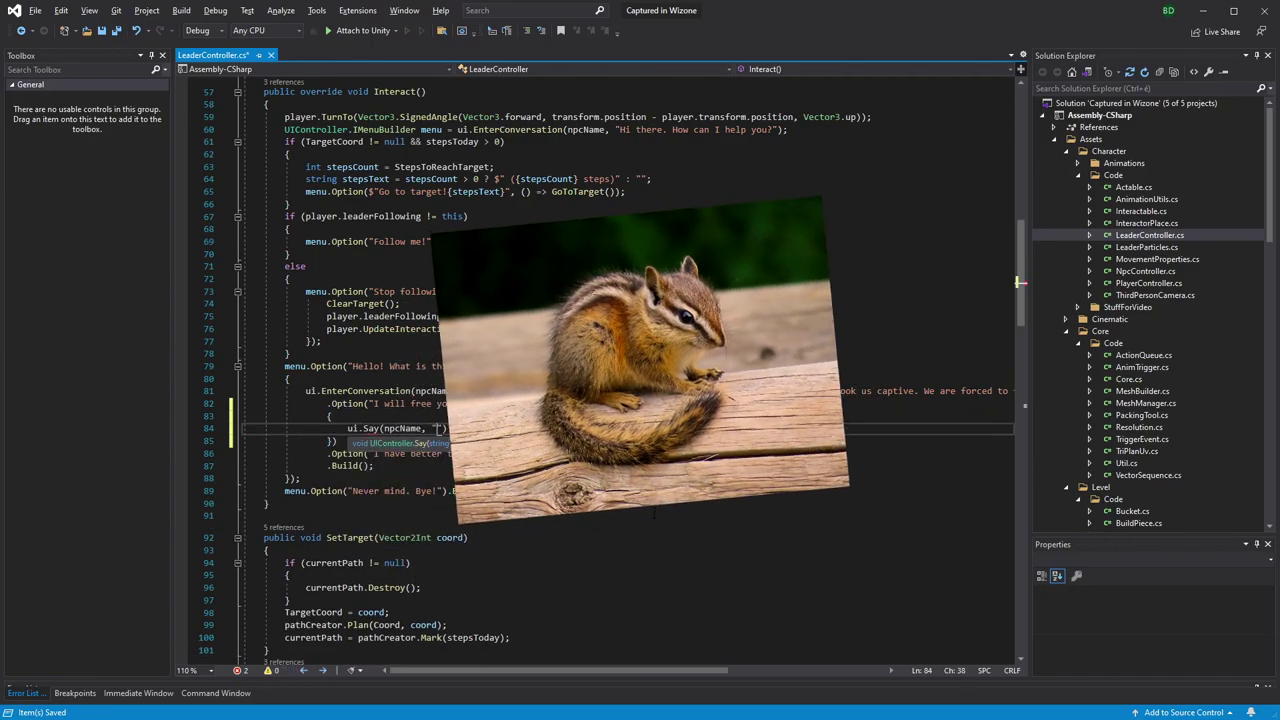
type(" a")
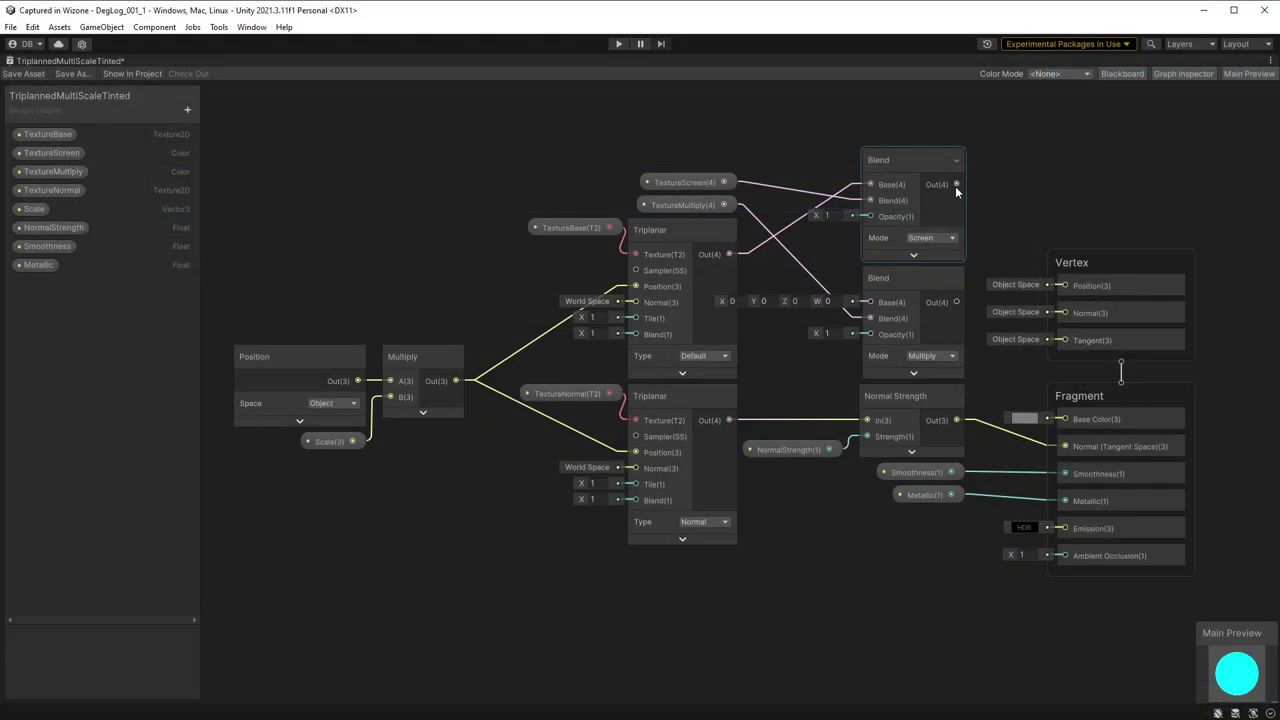
- In Unity's shader graph, connect the output of the Screen Blend node to the Base input of the Multiply Blend node
left_click_drag(955, 186, 867, 304)
left_click_drag(867, 304, 867, 304)
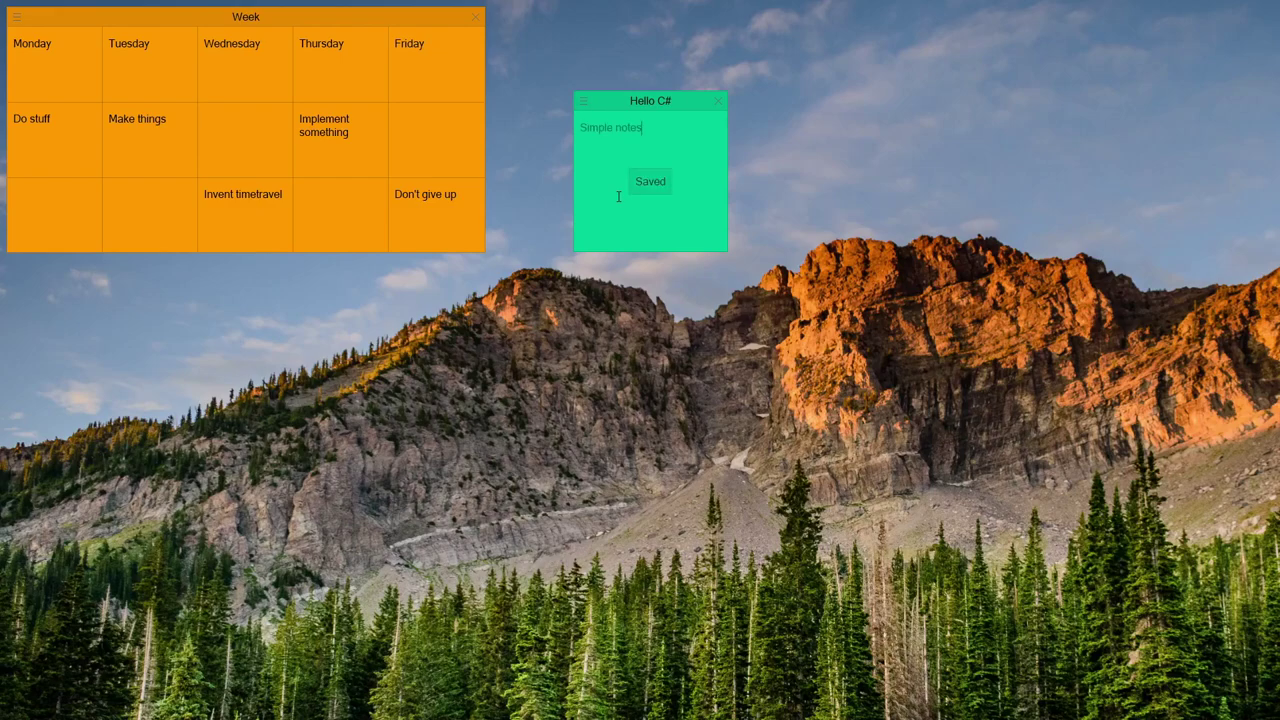
- On the desktop, move the Hello C# note up beside the Week note
left_click_drag(614, 90, 533, 6)
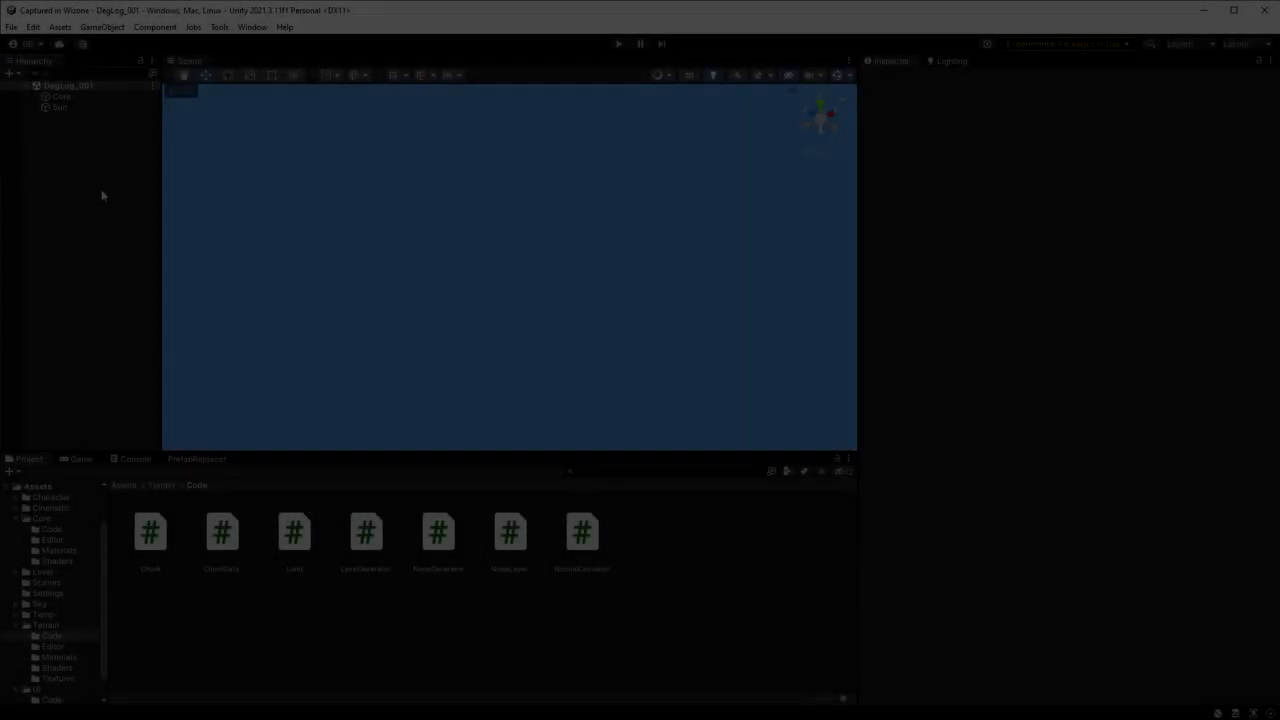
- In the Unity scene DegLog_001, create an empty object named Land and attach the Land script to it
right_click(100, 192)
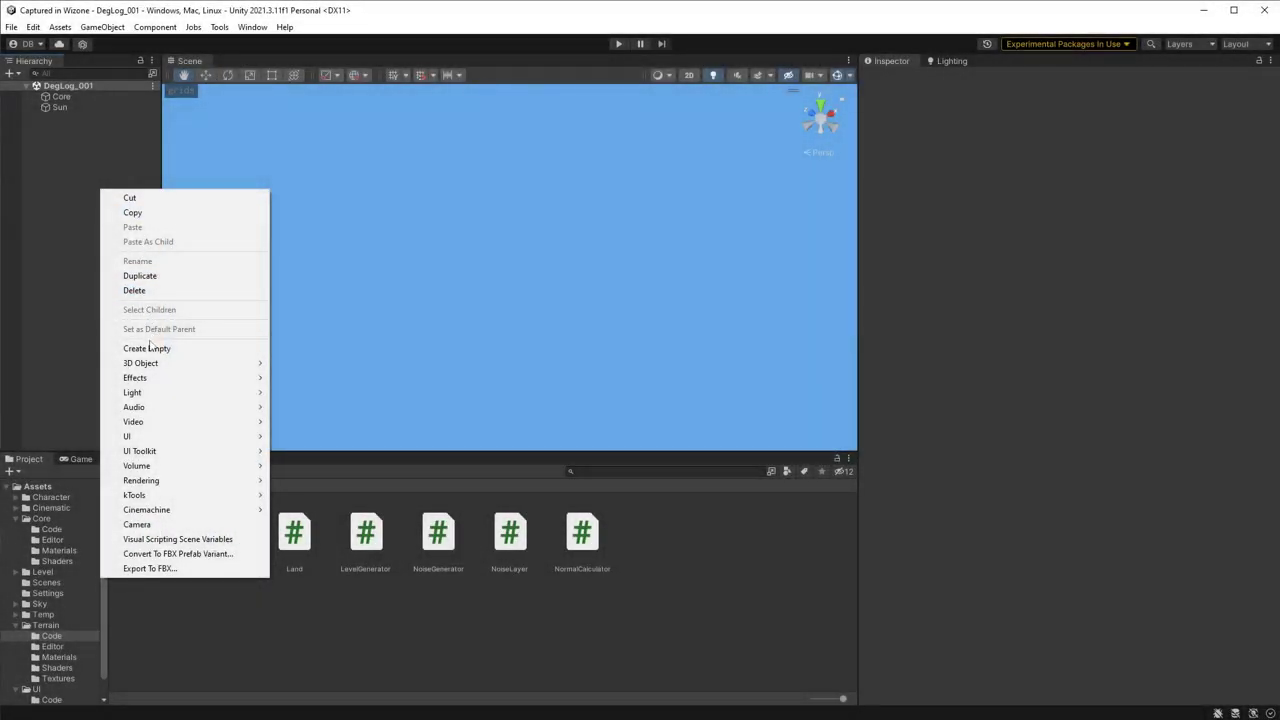
left_click(151, 349)
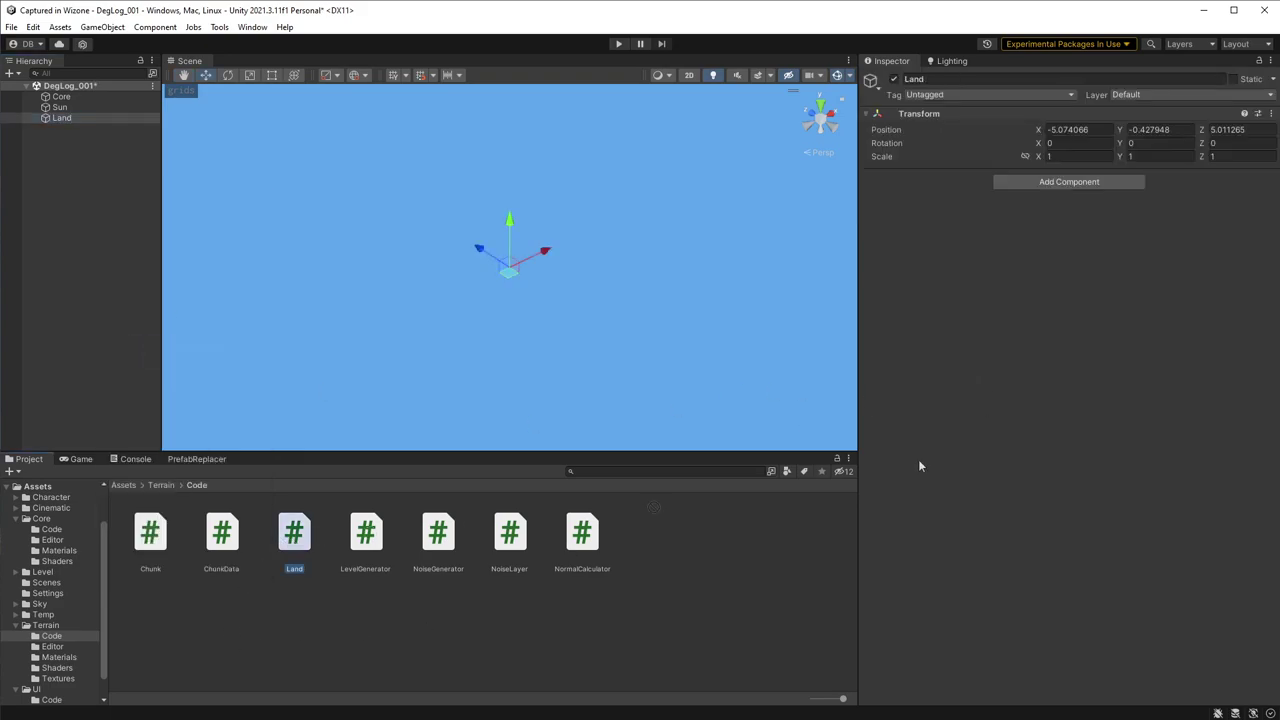
left_click_drag(921, 466, 925, 466)
- Add one ground and one ocean material slot, assign Ground and Ocean to them, and use Transparent as the collider material
left_click(1242, 365)
left_click(1242, 410)
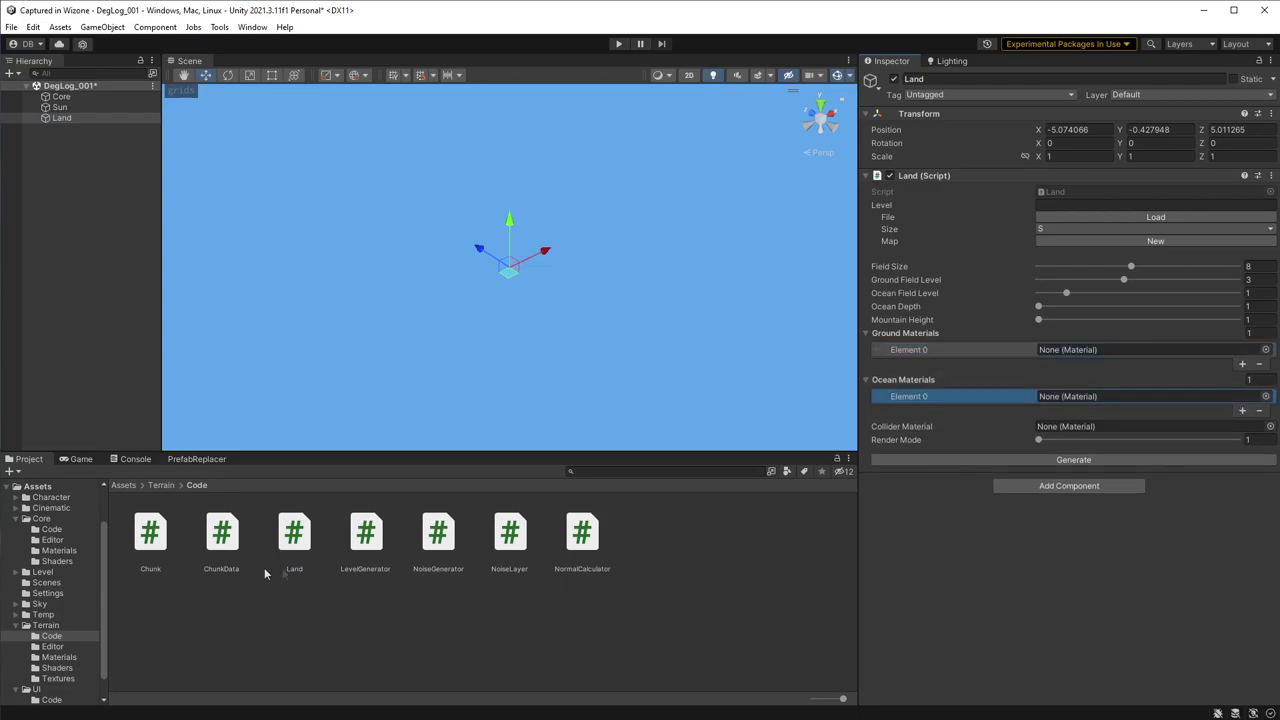
left_click(59, 657)
left_click_drag(238, 543, 1100, 349)
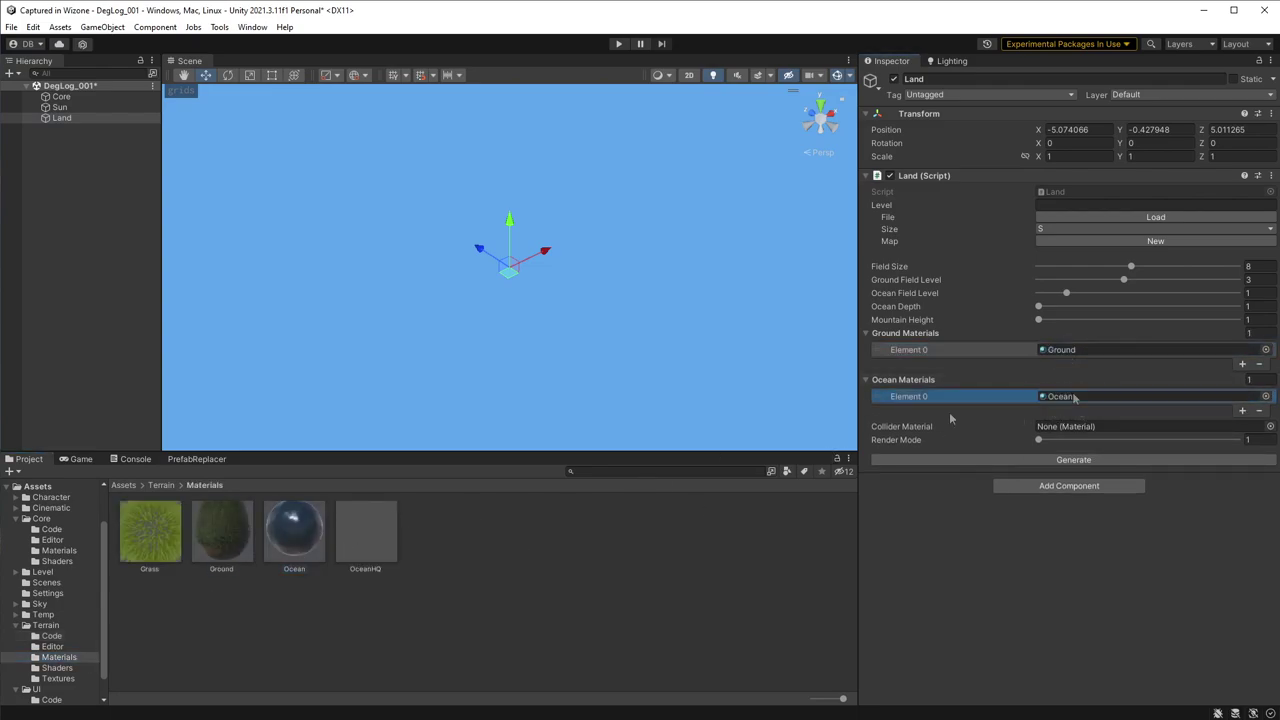
left_click(60, 551)
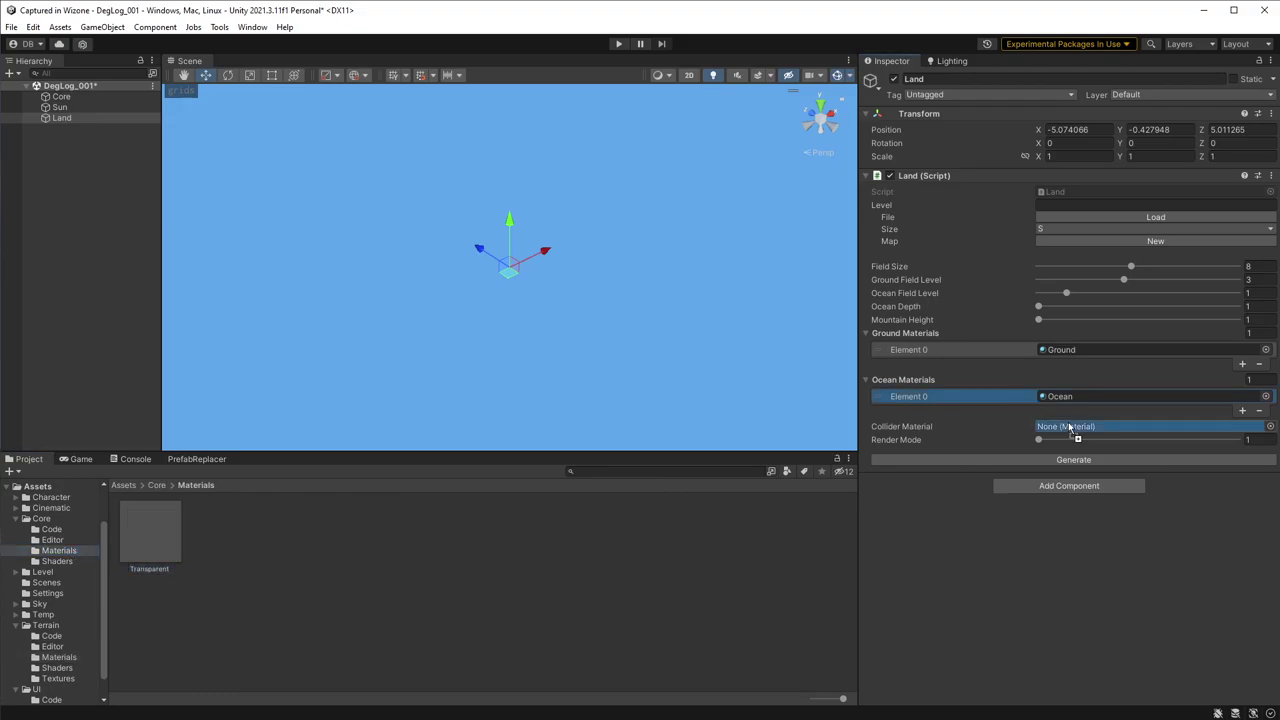
- Create a new size S map for the Land object and generate the all-water terrain from it
left_click(1137, 243)
scroll(1137, 300, "down", 4)
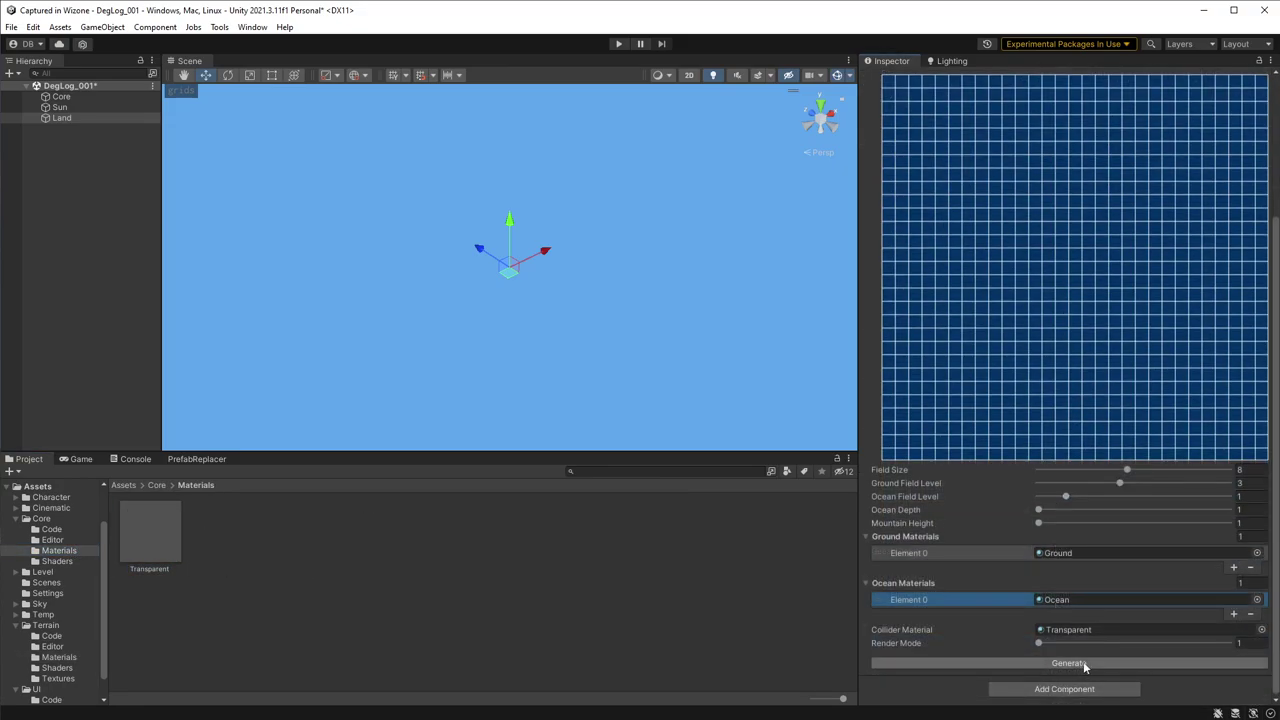
left_click(1006, 664)
- Paint a GrassPlain island with a lake and a GrassHill patch on the map, and generate the land
scroll(1127, 375, "up", 4)
left_click(1150, 241)
mouse_move(1030, 425)
left_mouse_down()
mouse_move(1095, 365)
mouse_move(1062, 420)
left_mouse_up()
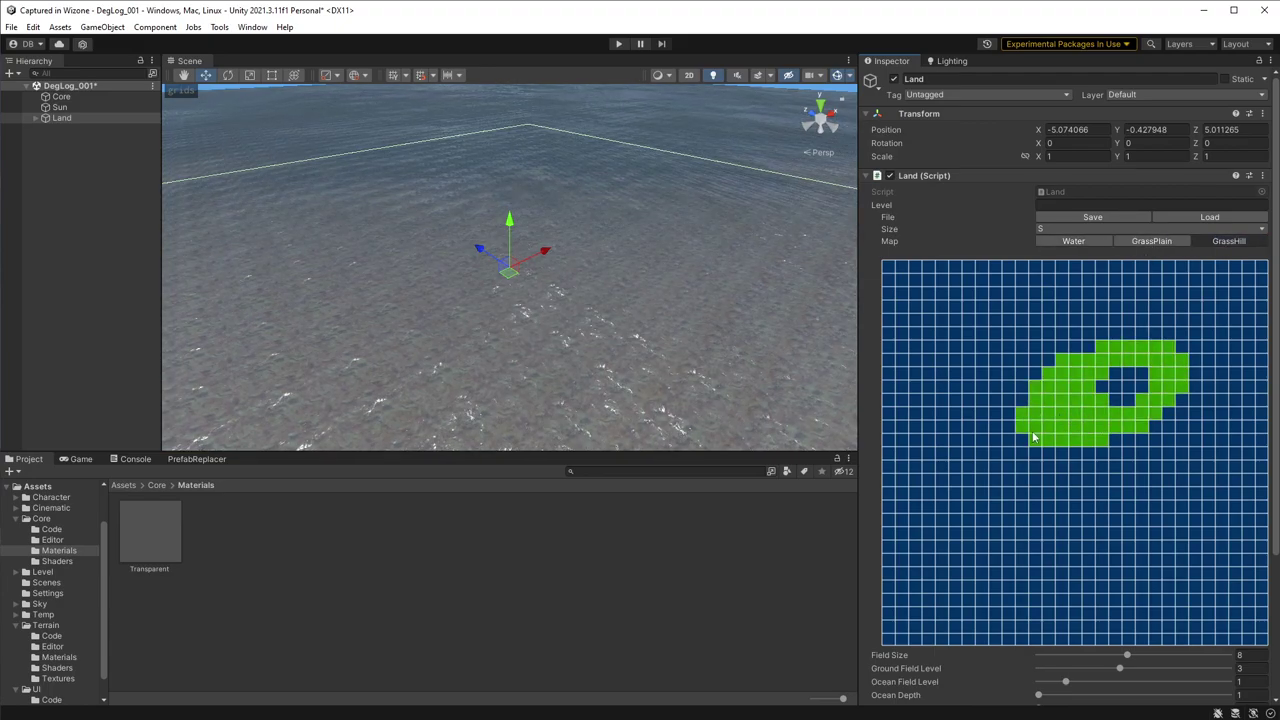
scroll(1062, 509, "down", 4)
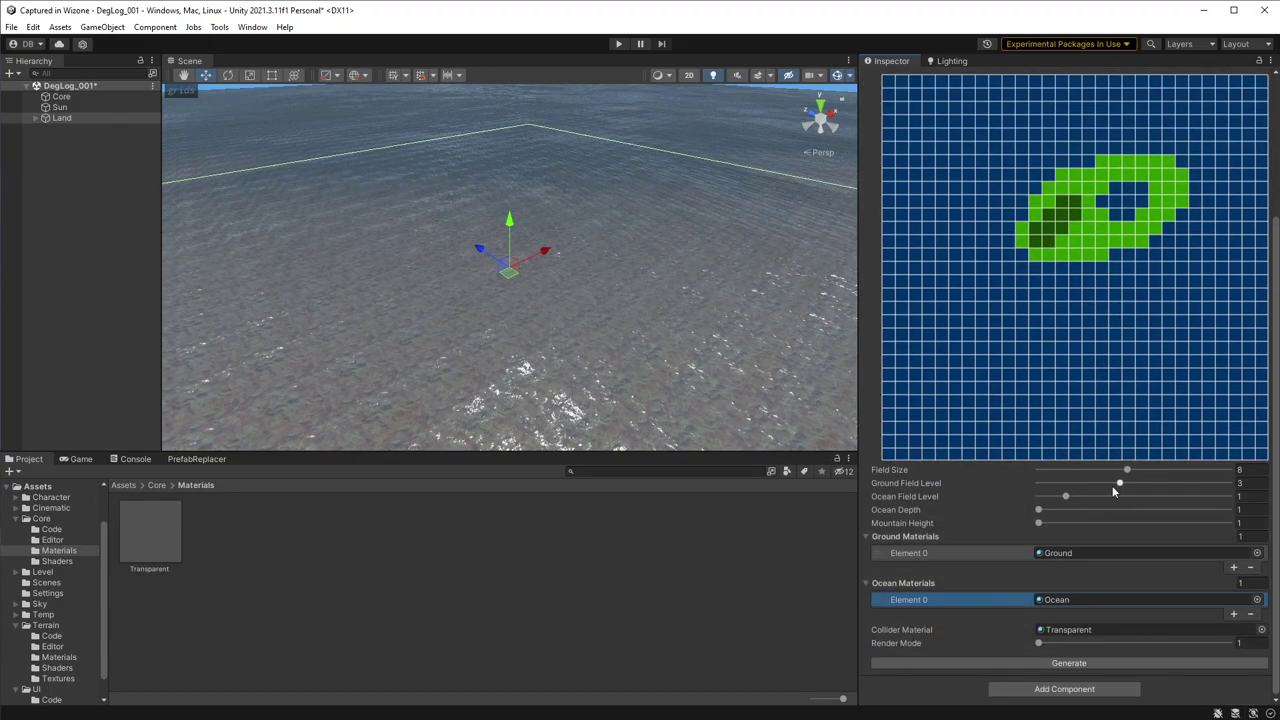
left_click(1080, 663)
- Paint a smaller, separate GrassPlain island below the first one on the map and regenerate the land
scroll(1071, 609, "up", 4)
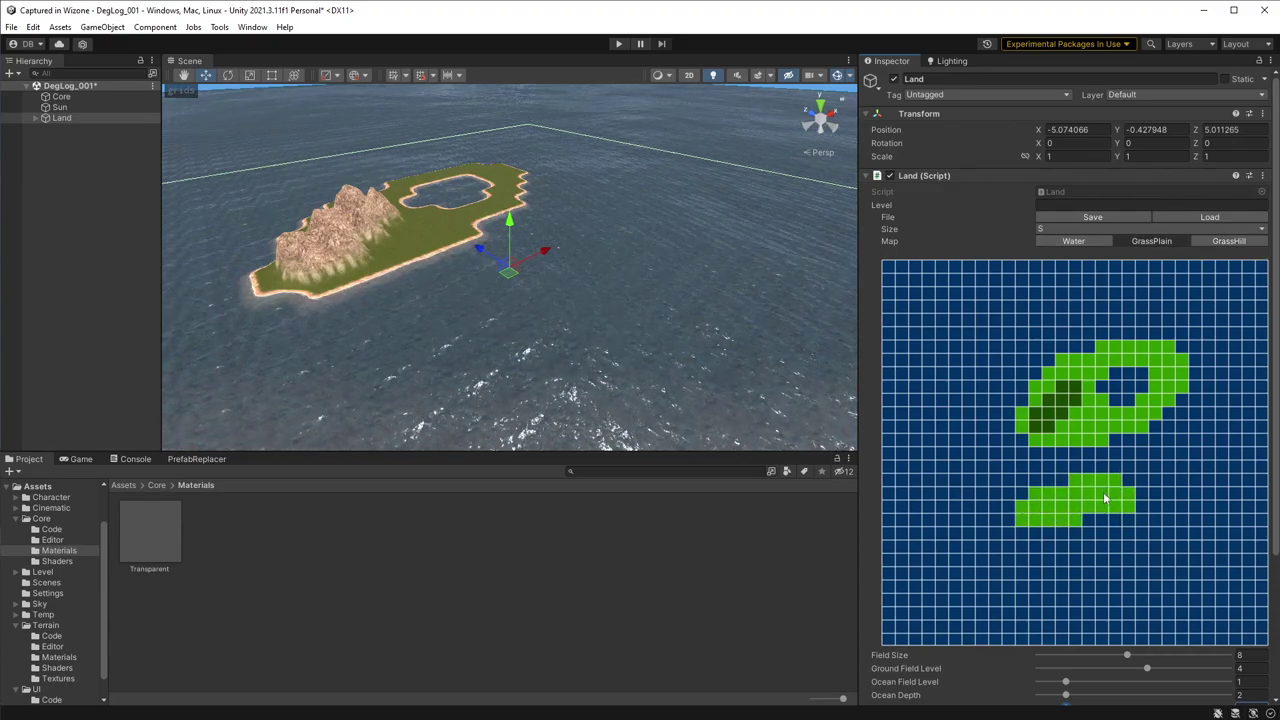
scroll(1105, 498, "down", 4)
left_click(1097, 663)
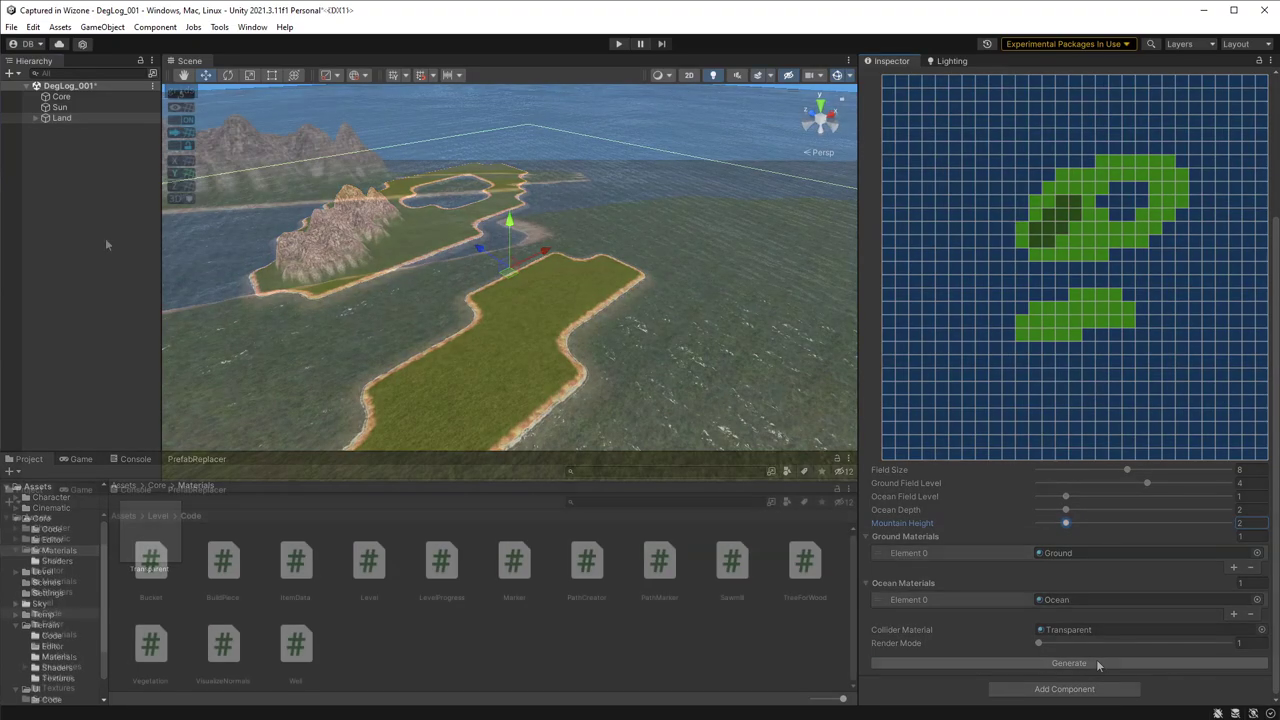
- Create an empty object named Tree and attach the Vegetation script to it
right_click(101, 190)
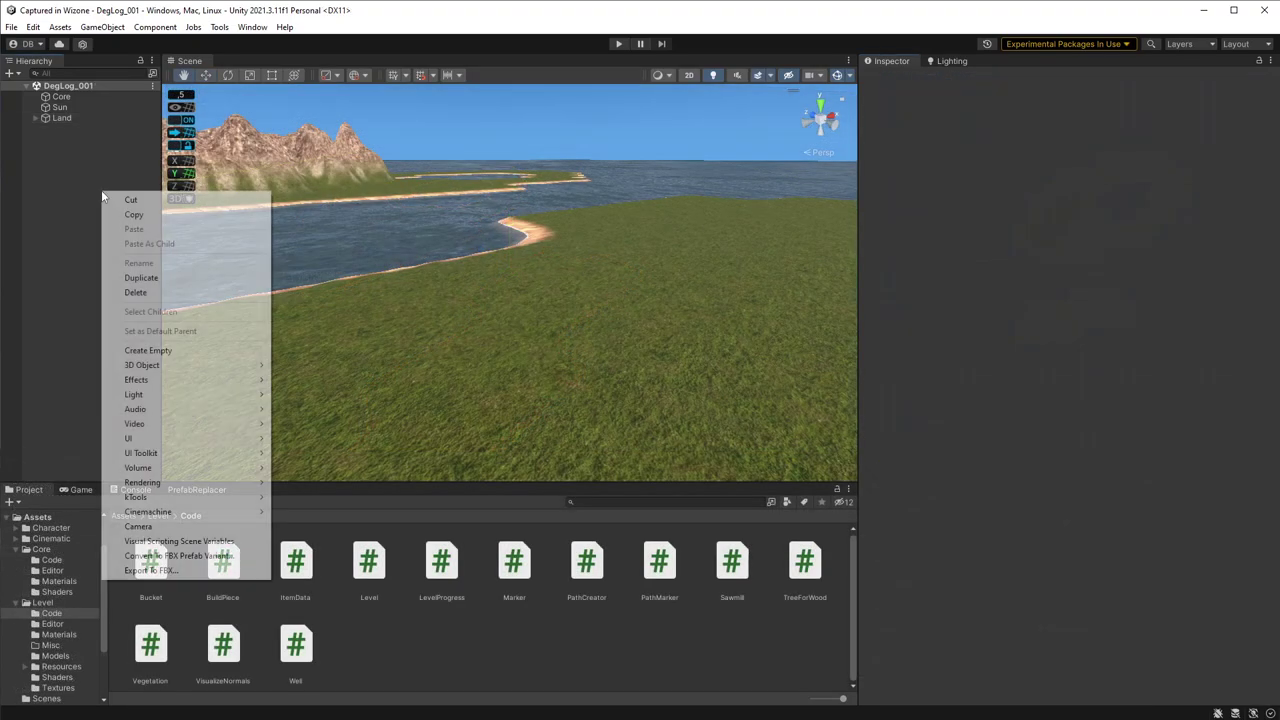
left_click(143, 351)
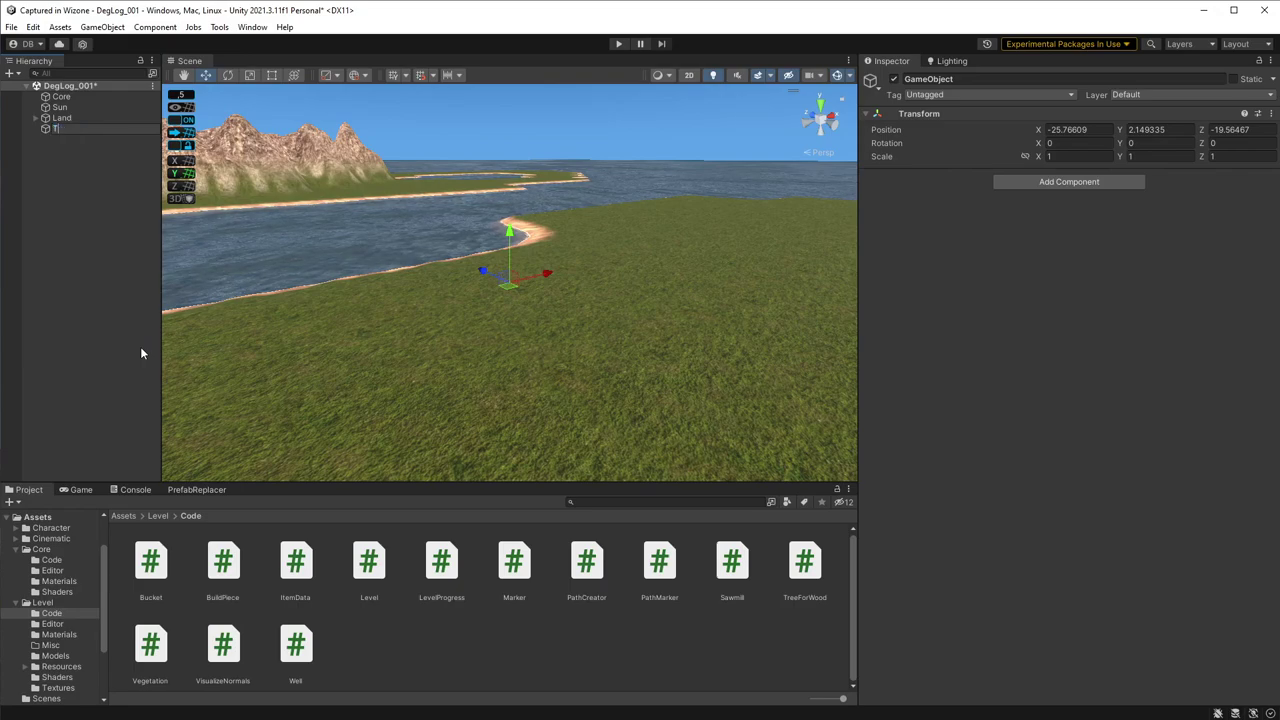
left_click_drag(988, 462, 1000, 300)
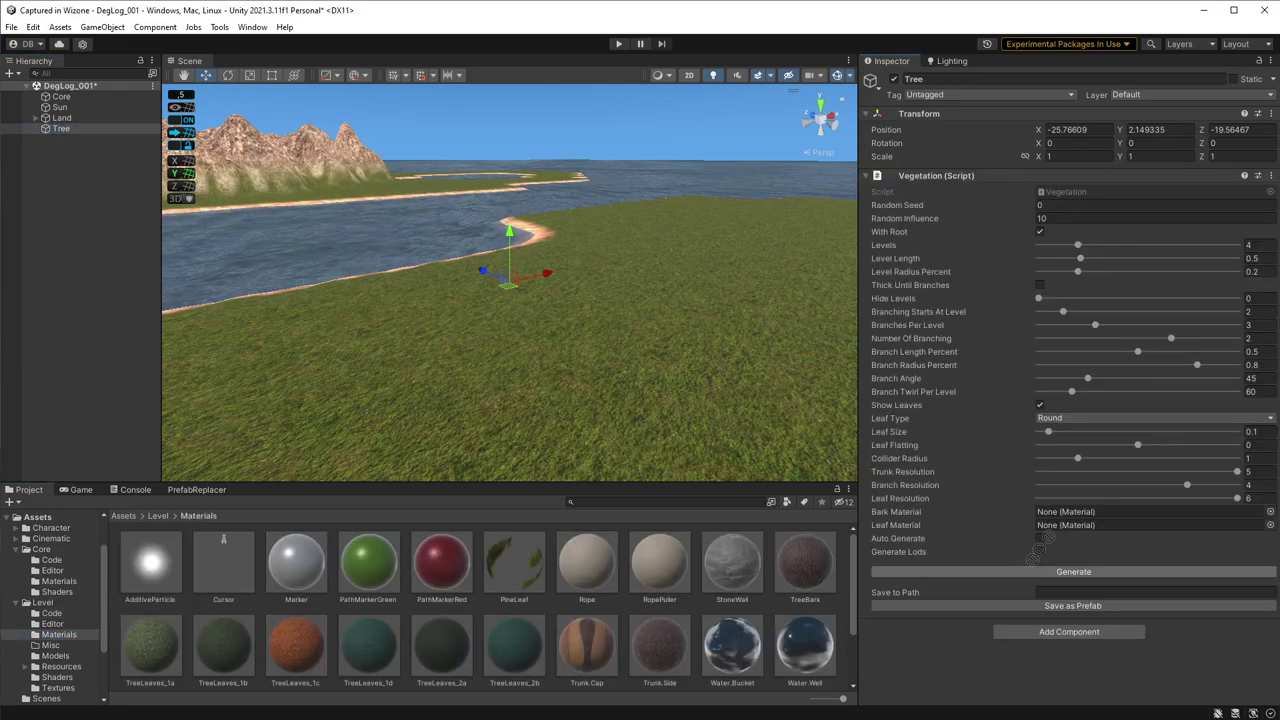
- Assign the TreeLeaves_1a leaf material and set random seed 101, random influence 20, levels 5, level length 0.8 and level radius percent 0.08
left_click_drag(150, 640, 1100, 525)
type("10")
key("Tab")
type("20")
left_click_drag(1078, 245, 1054, 271)
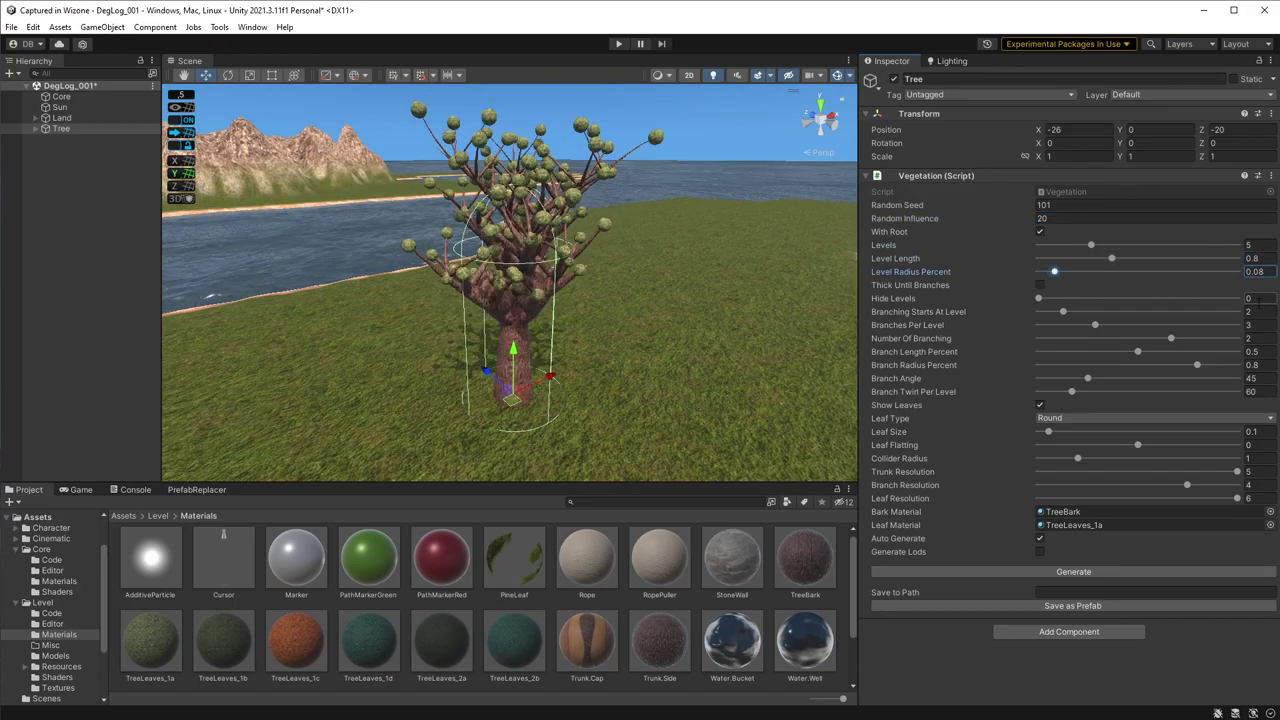
- Set number of branching 1, branches per level 5, branch length and radius percent 0.5, branch angle 50, branch twirl 20 and leaf size 0.5
left_click(1250, 338)
type("1")
key("Tab")
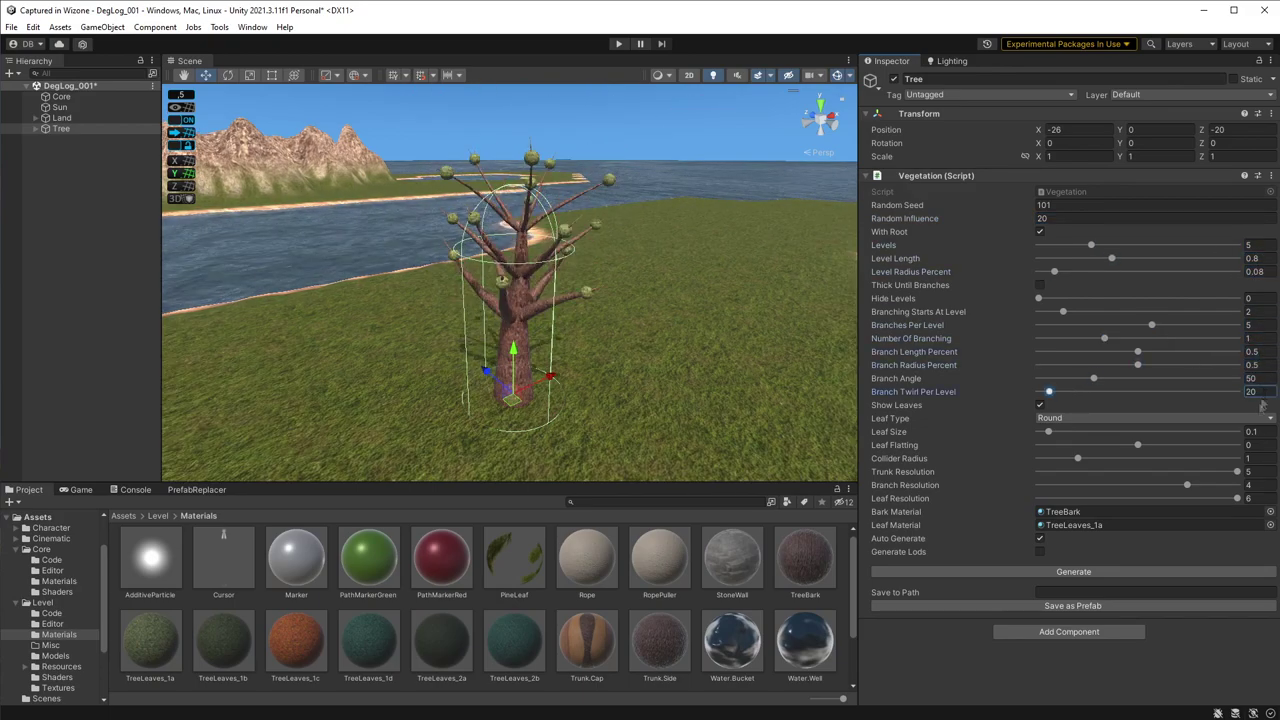
left_click(1252, 431)
type("0.5")
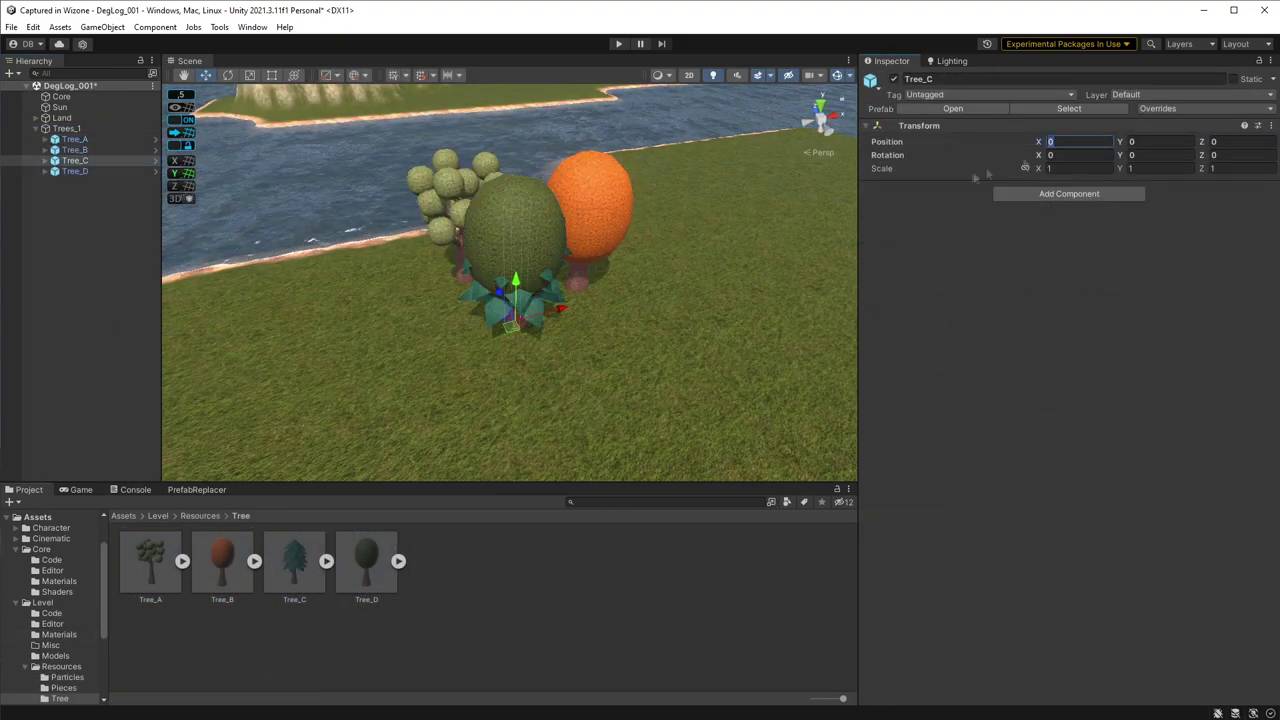
- Save the Trees_1 group as a prefab in the Level Resources folder and open that folder
left_click(82, 131)
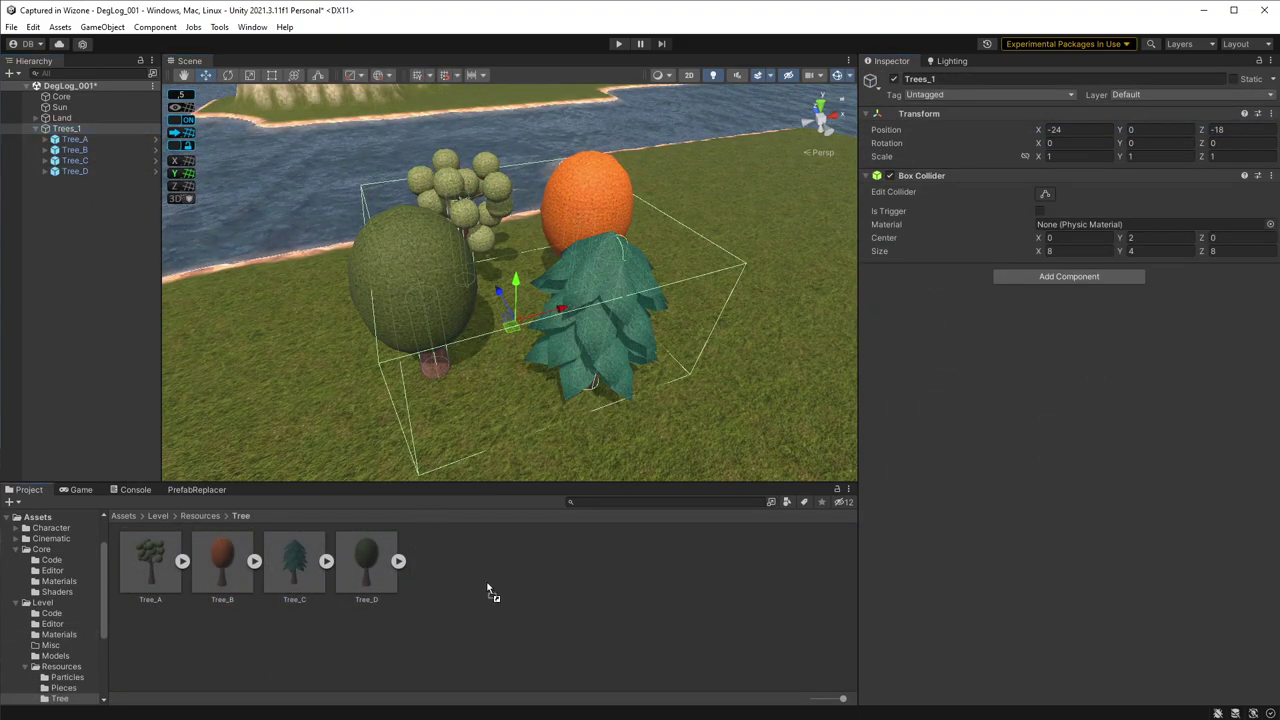
left_click_drag(490, 592, 485, 594)
left_click_drag(77, 678, 62, 667)
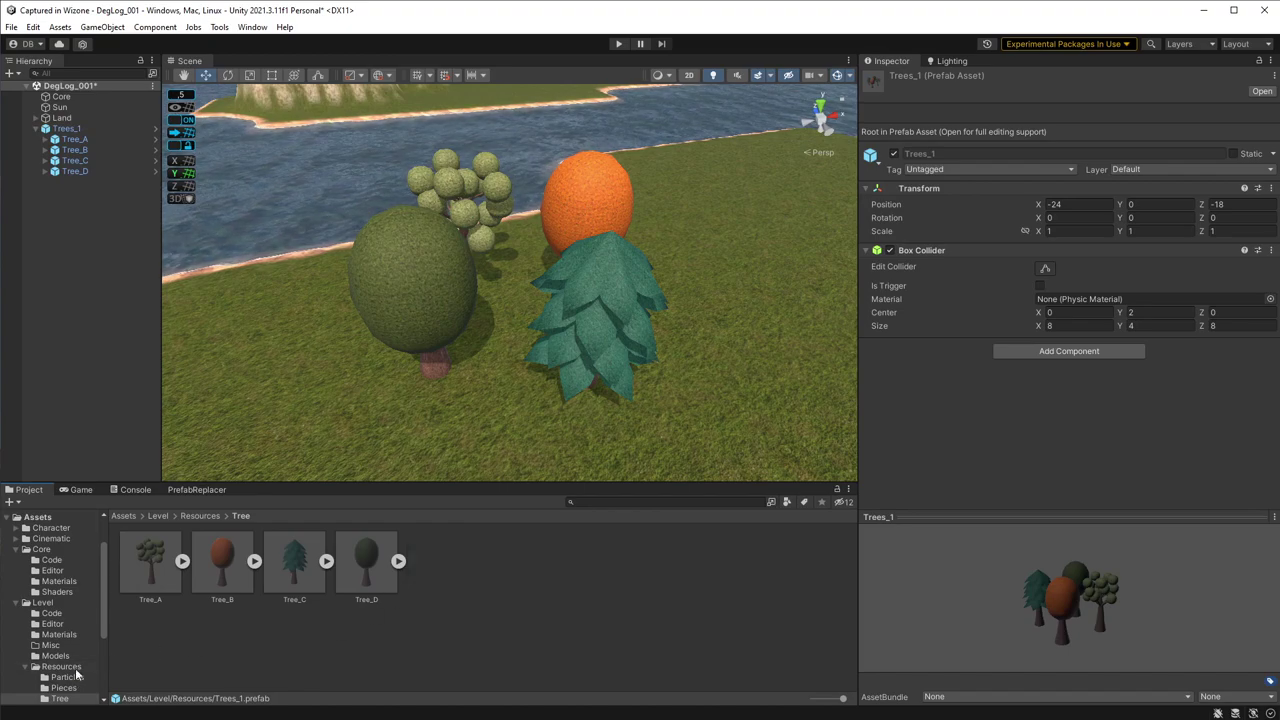
left_click(62, 667)
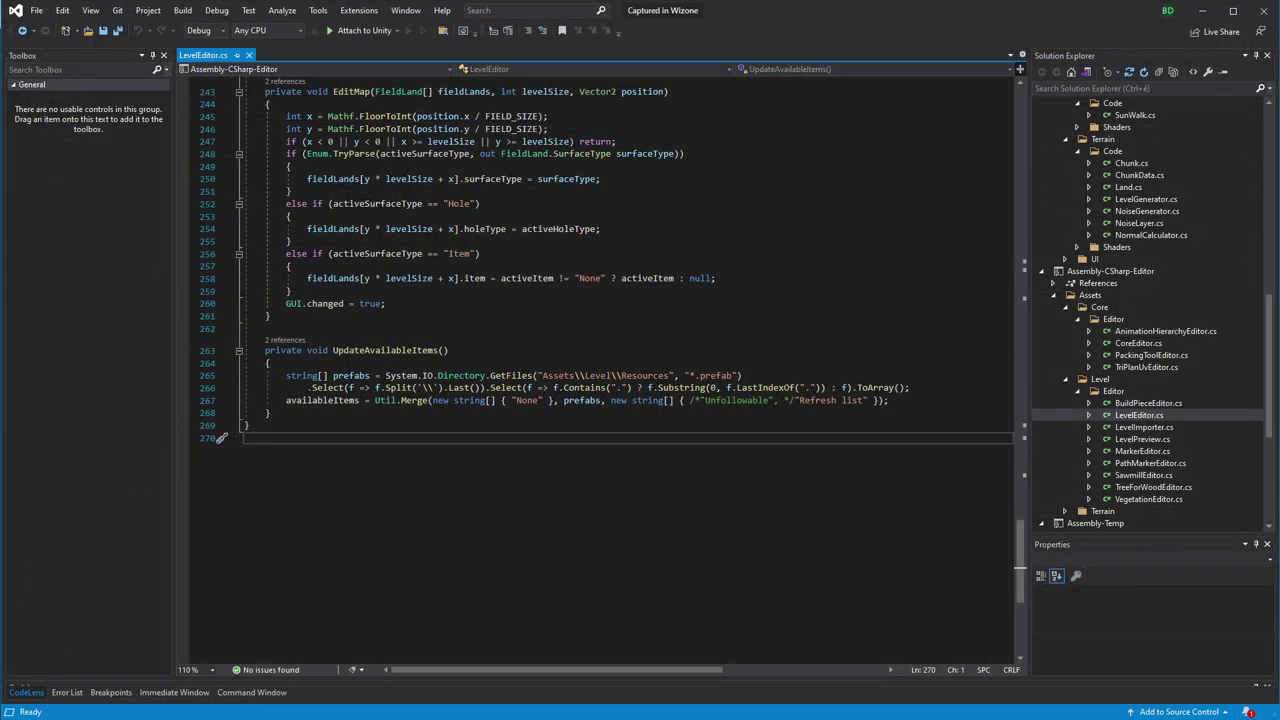
- In Visual Studio, highlight the Directory.GetFiles call in UpdateAvailableItems that collects the prefabs from the Level Resources folder
left_click_drag(385, 376, 773, 376)
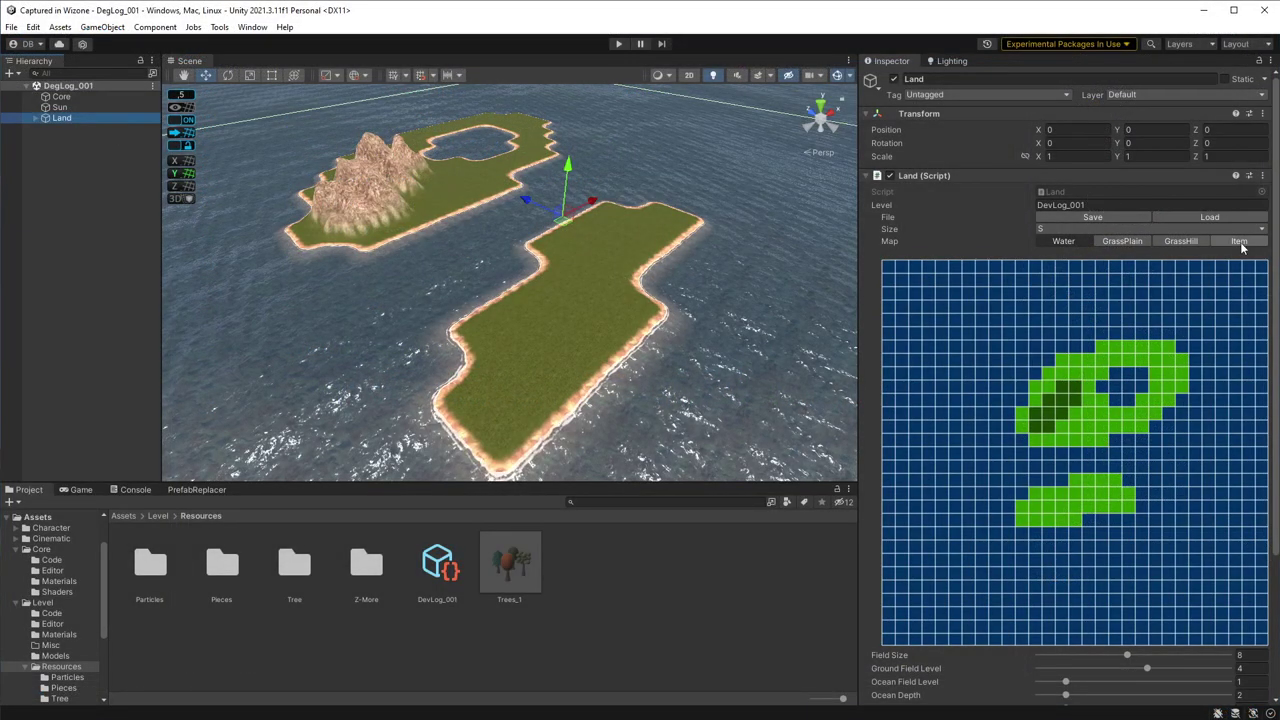
- Back in Unity, place the Trees_1 item along the middle of the smaller island on the Land map and regenerate the land
left_click(1239, 241)
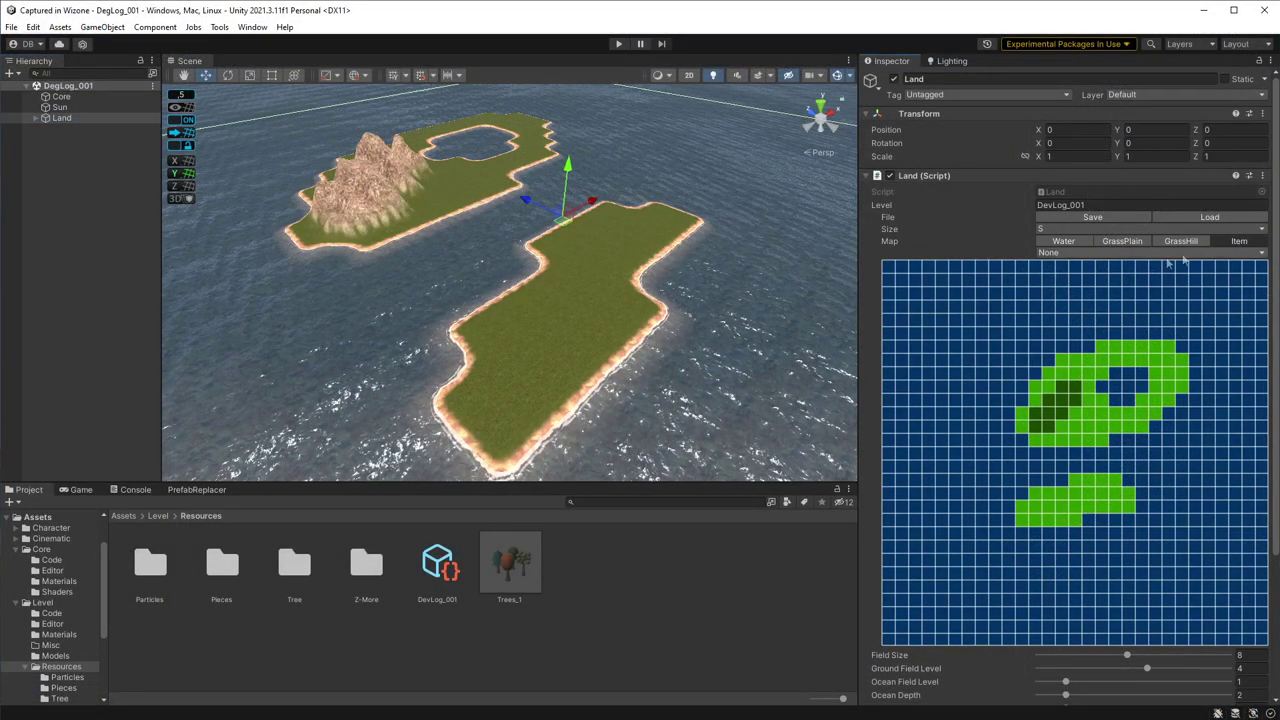
left_click(1080, 252)
left_click(1070, 283)
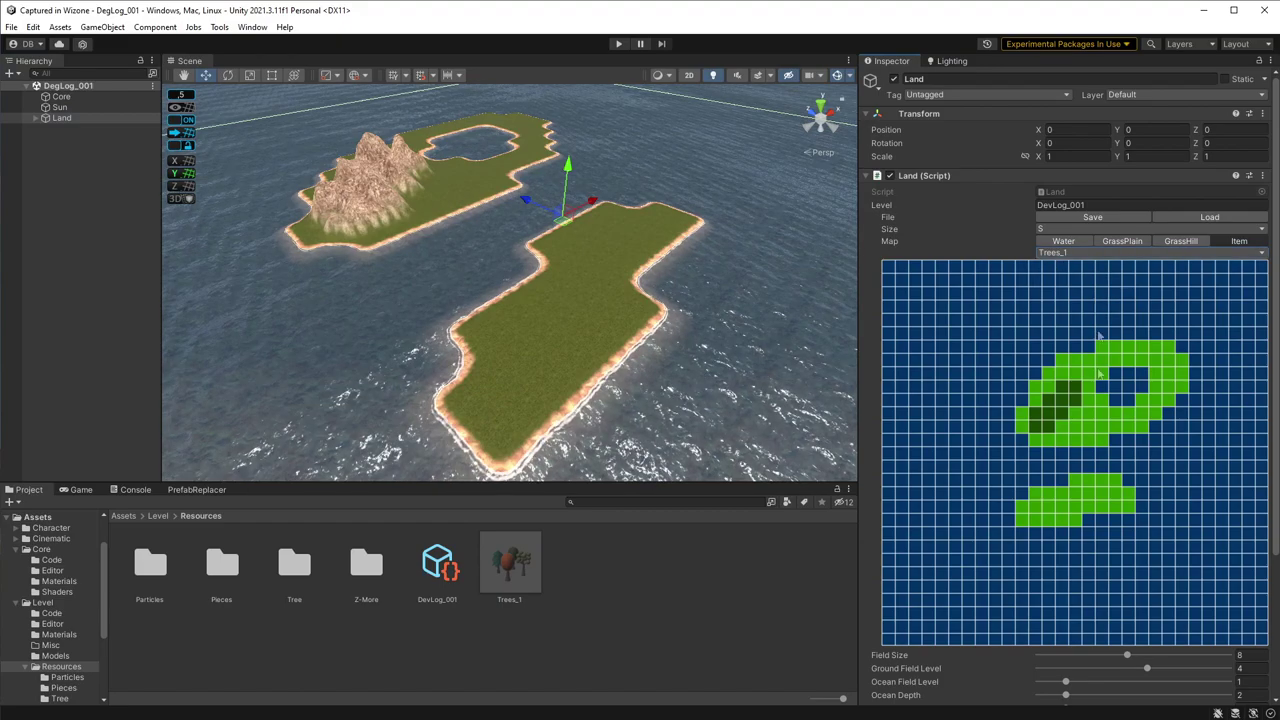
left_click_drag(1034, 507, 1115, 493)
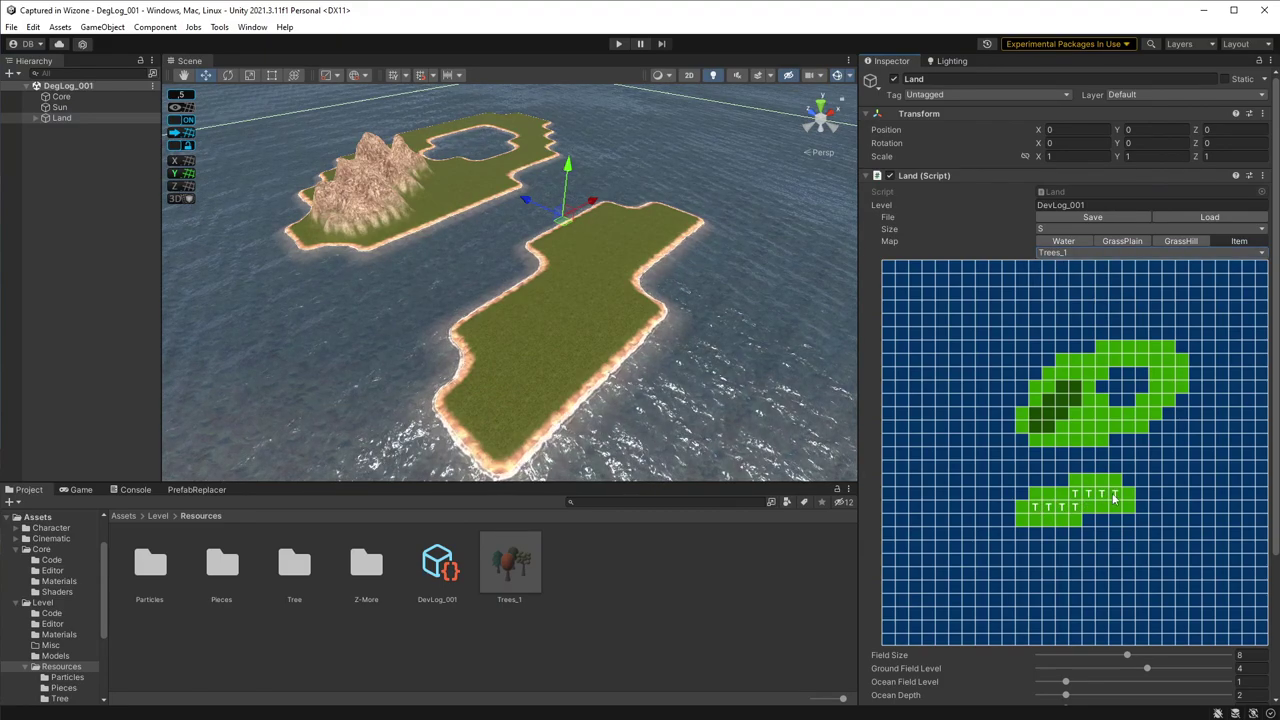
scroll(1114, 500, "down", 5)
left_click(1078, 668)
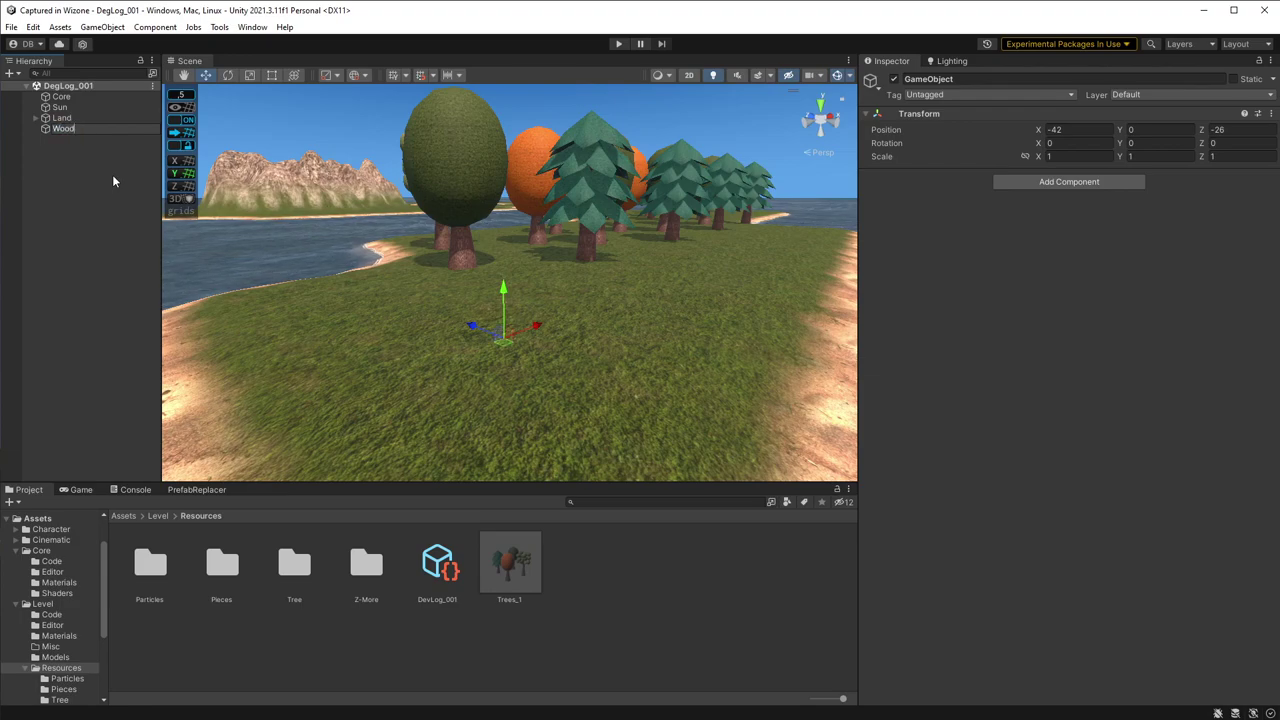
- Name the new empty object WoodPile and generate its Wood Pile build piece with the Trunk.Side and Trunk.Cap materials
type("Pile")
key("Return")
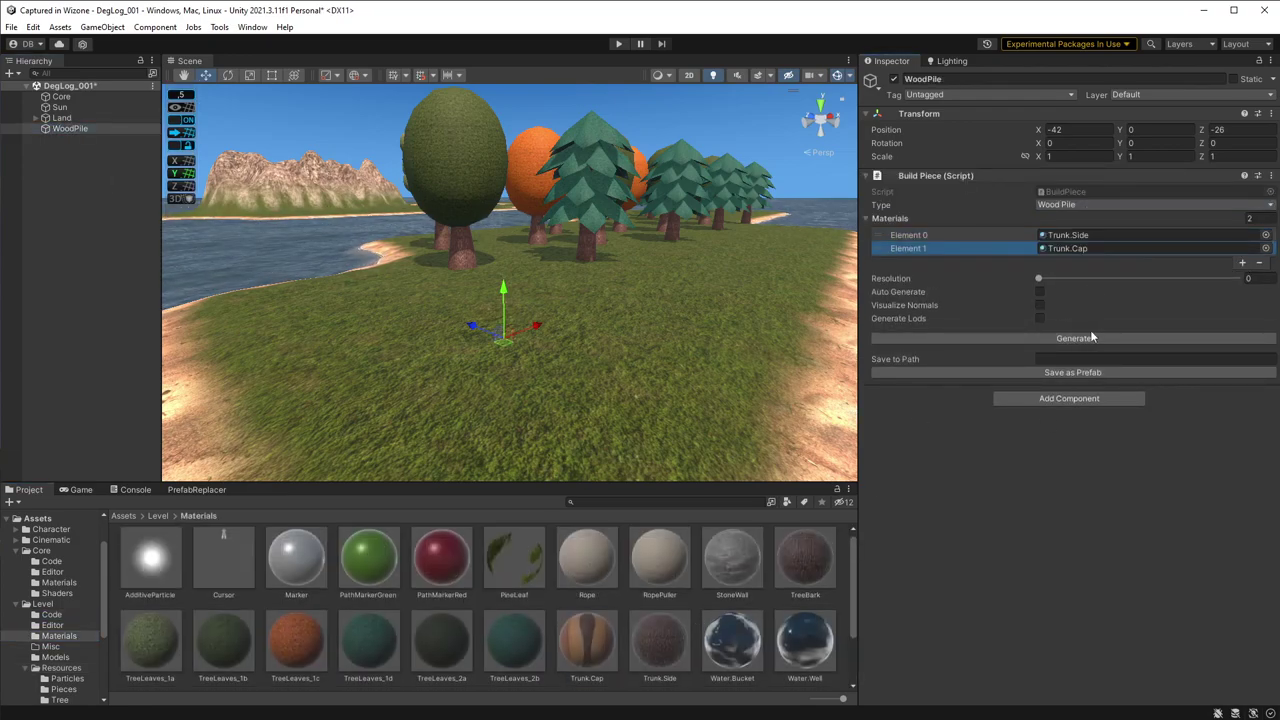
left_click(1091, 338)
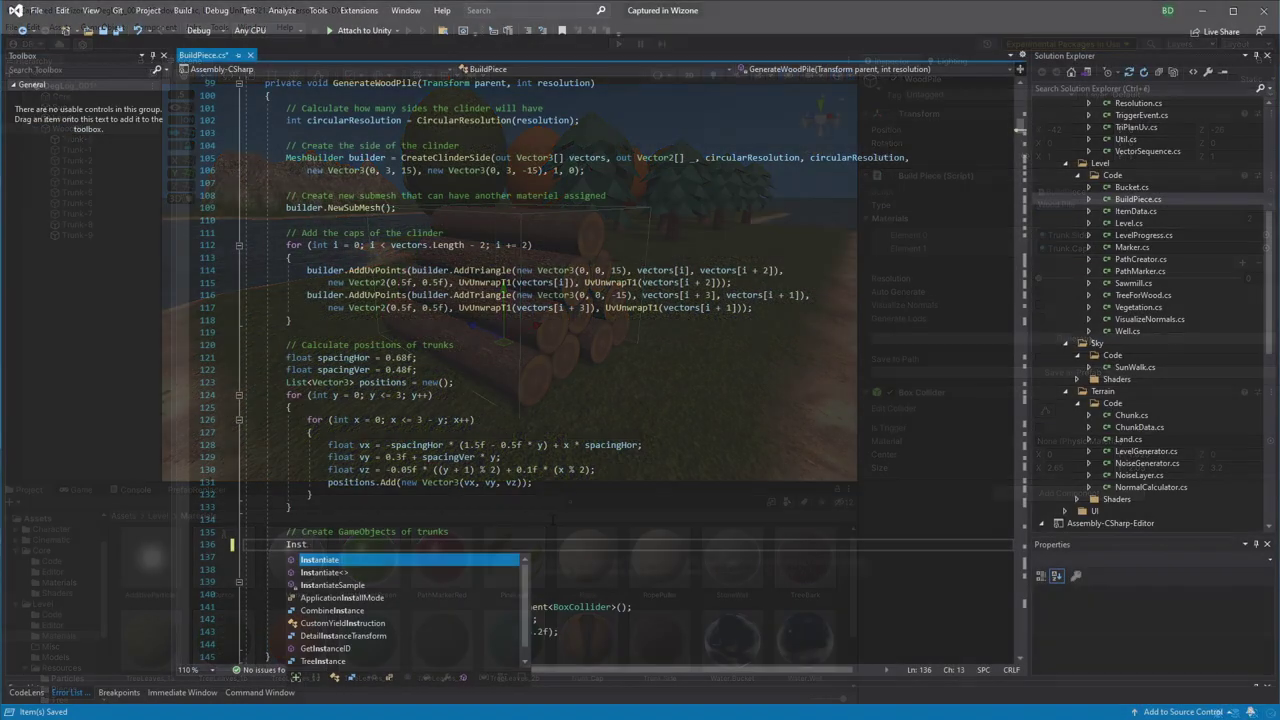
- In GenerateWoodPile, add InstantiateSample(GameObjectFromMeshBuilder(builder, "Trunk", materials, parent), 0, parent, positions.ToArray()) under the Create GameObjects of trunks comment
type("GameFrObjectFromMeshBuilder(builder, \"T")
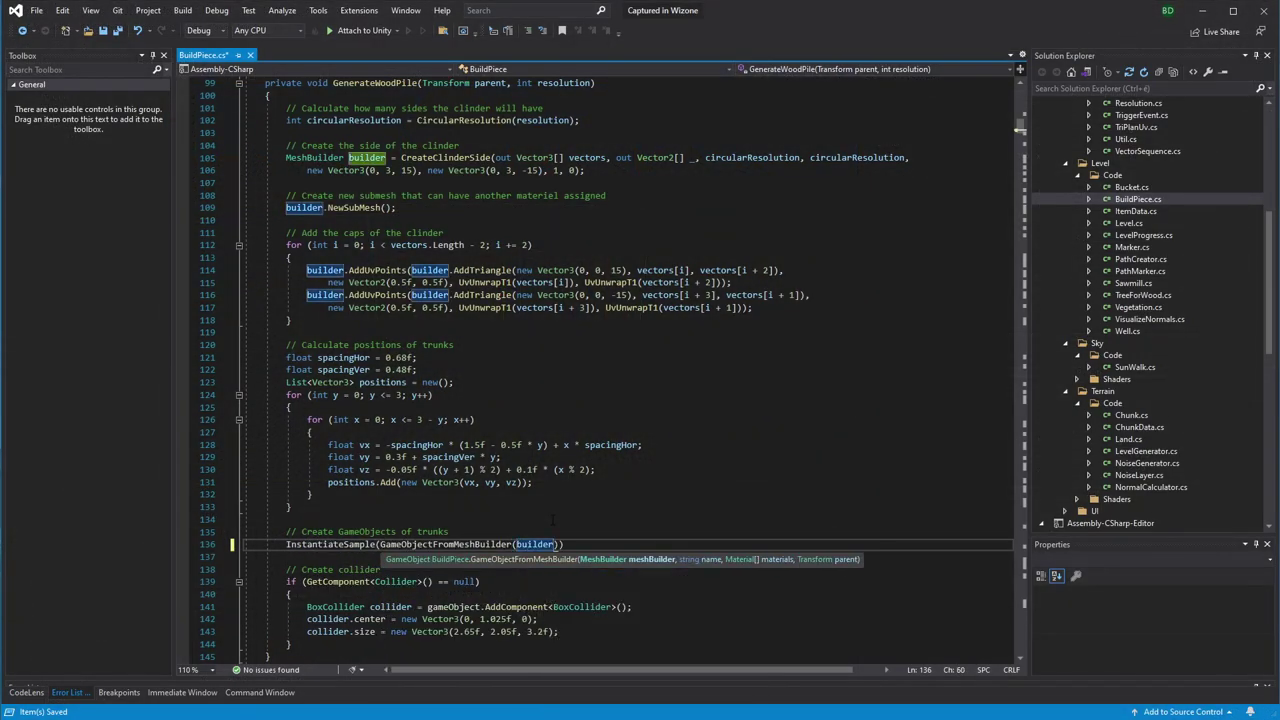
type("runk\", materials, parent), 0, ")
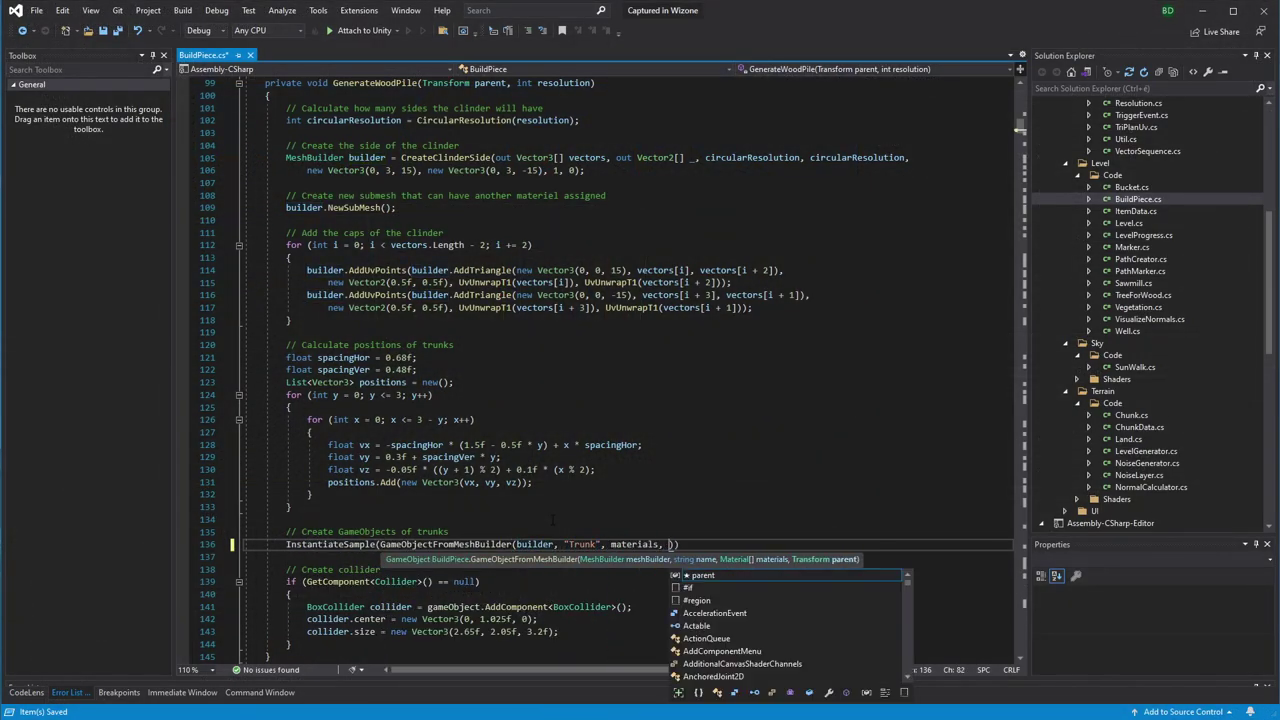
type("parent, positions.ToArray())")
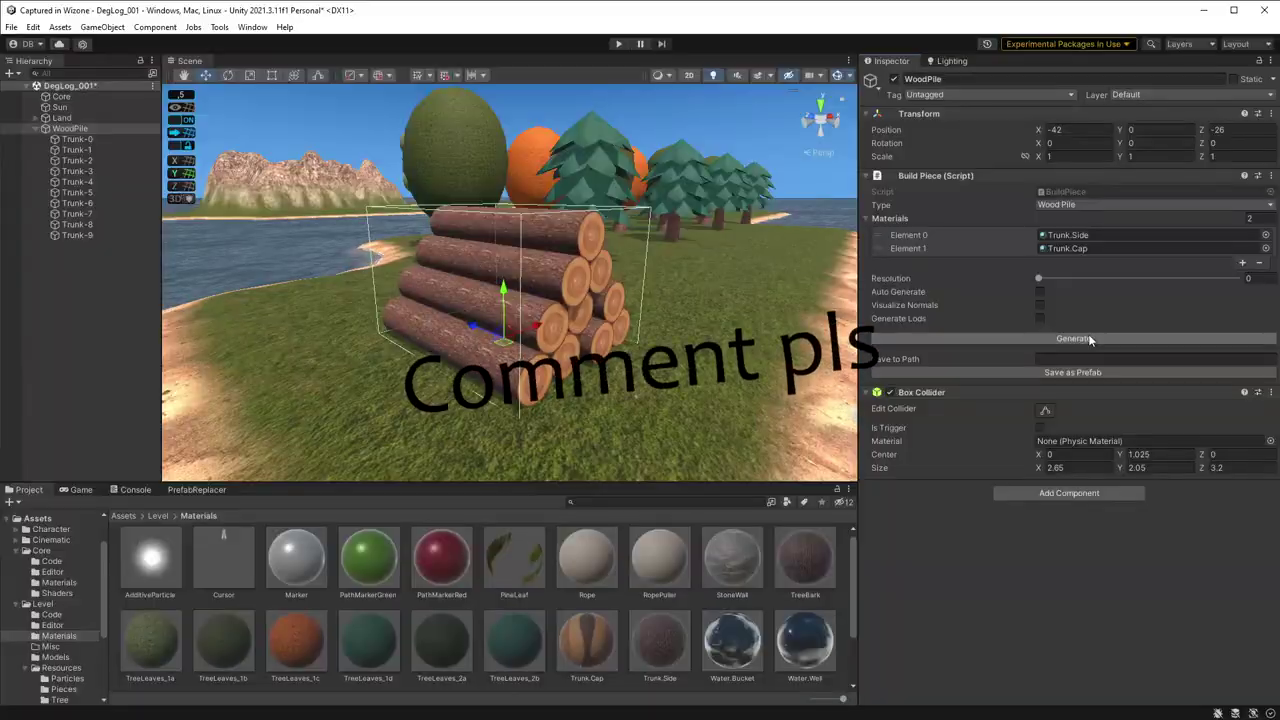
- Back in Unity, regenerate the WoodPile with Generate Lods enabled and save it as a prefab at Level/Resources/WoodPile
left_click_drag(1040, 278, 1067, 288)
left_click(1071, 338)
left_click(1069, 372)
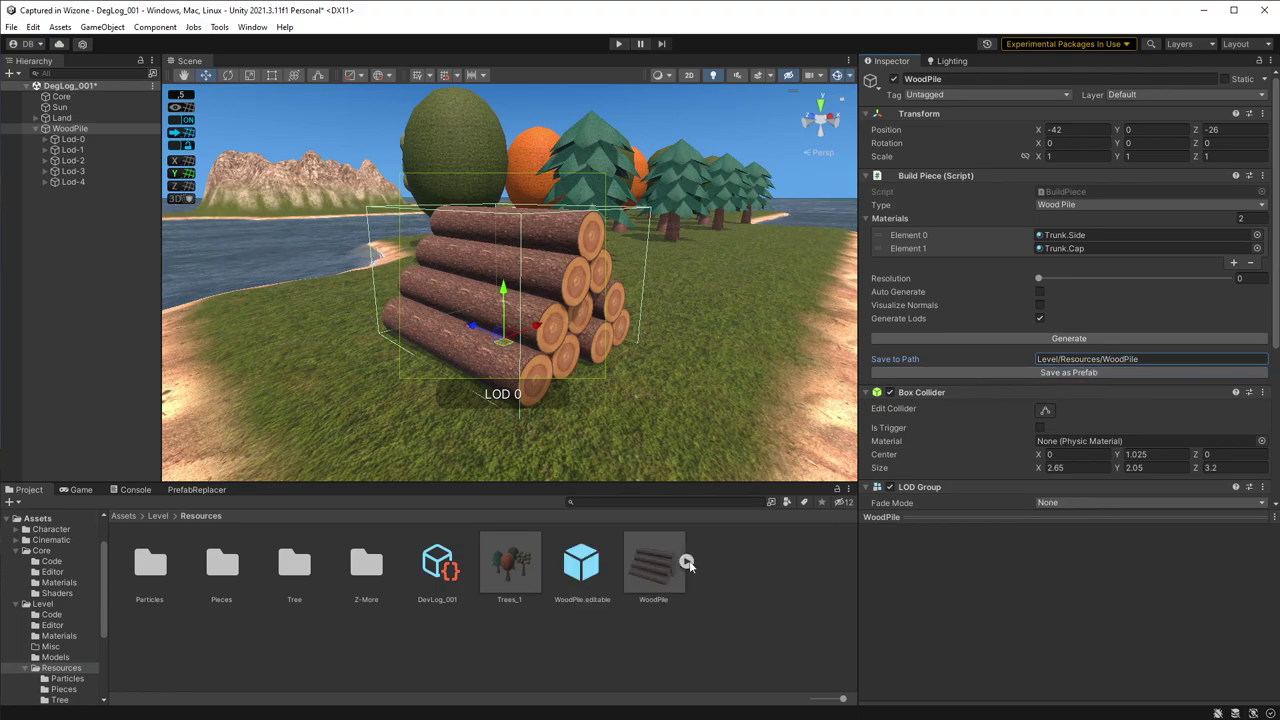
left_click(687, 563)
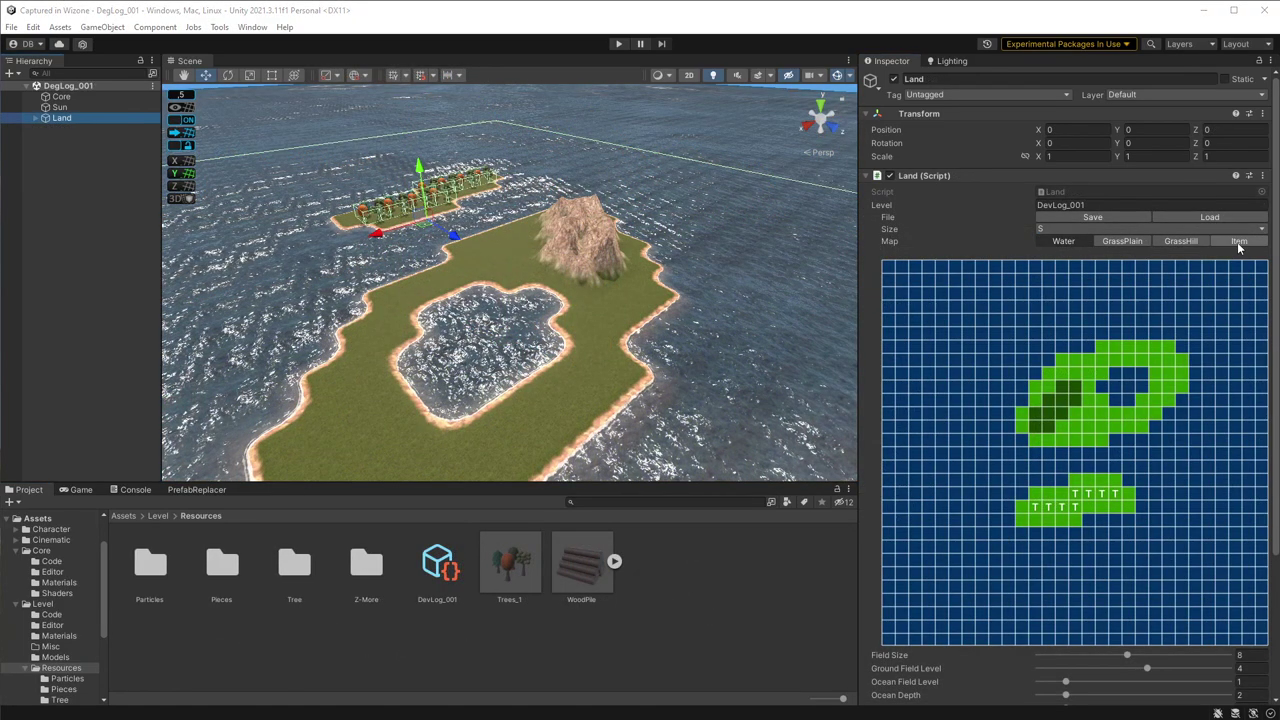
- Place the WoodPile item on six fields of the larger island and two of the smaller one, and regenerate the land
left_click(1238, 242)
left_click(1090, 252)
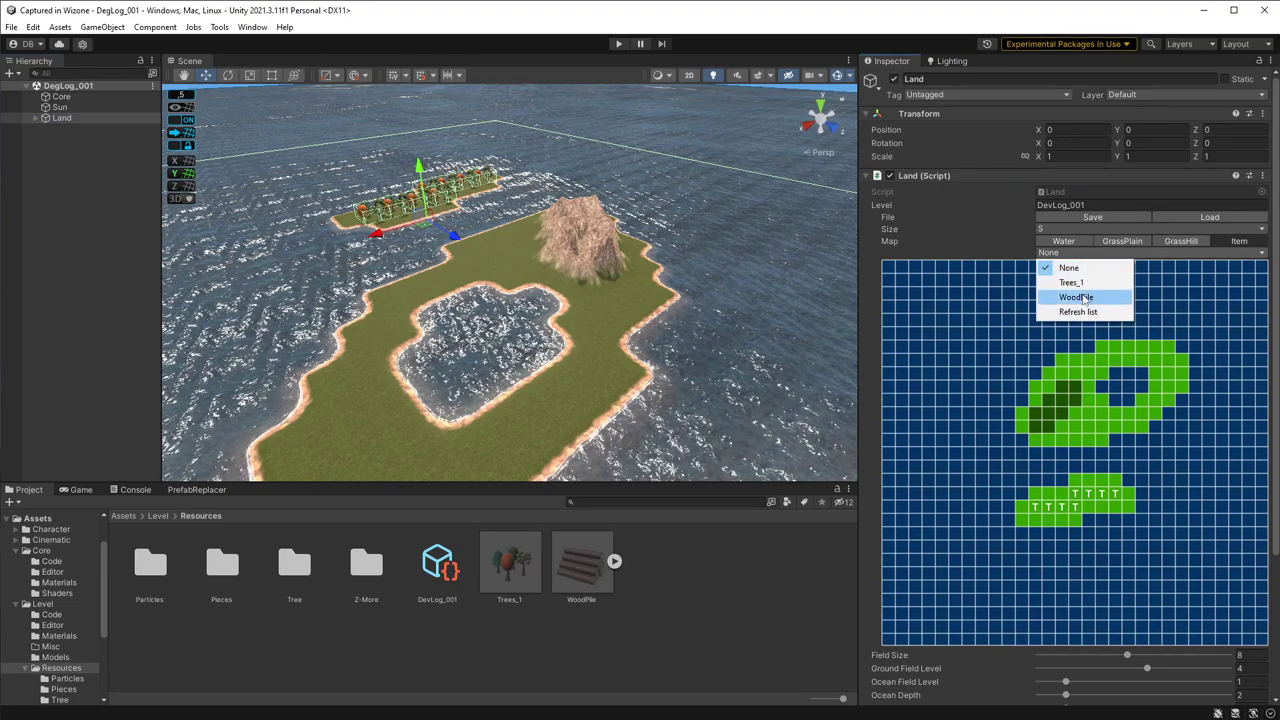
left_click(1085, 298)
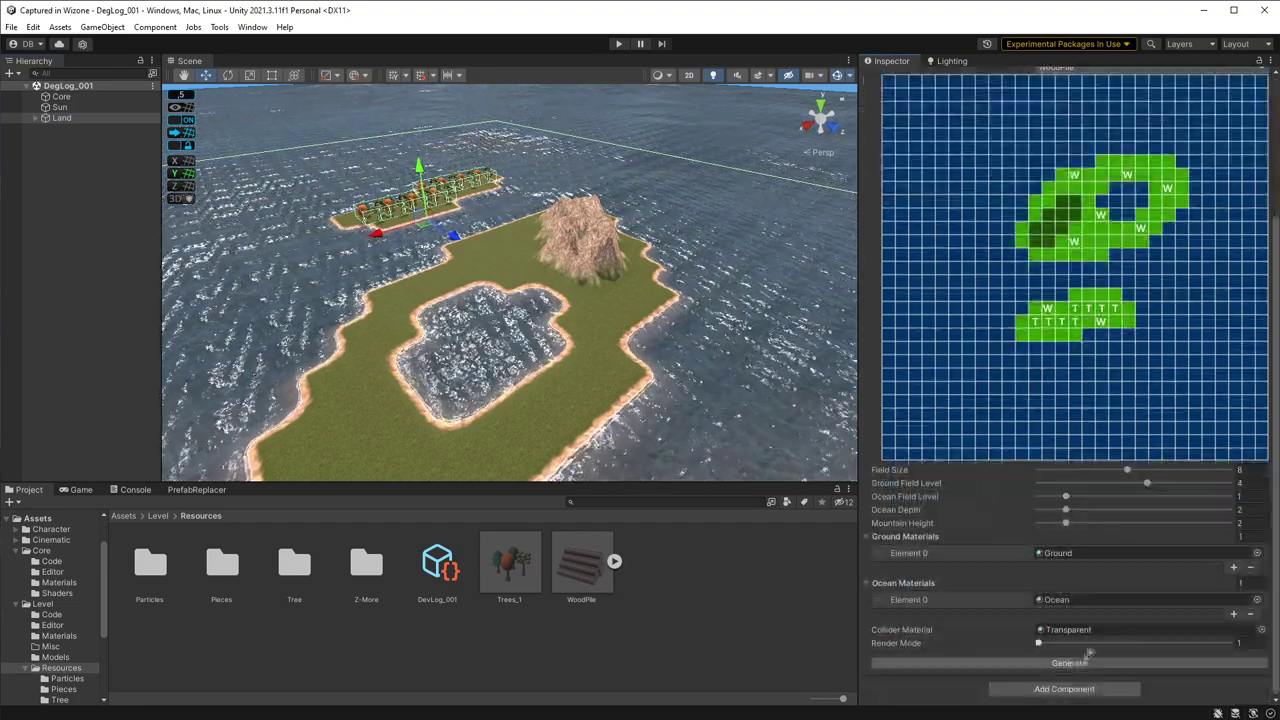
left_click(1088, 661)
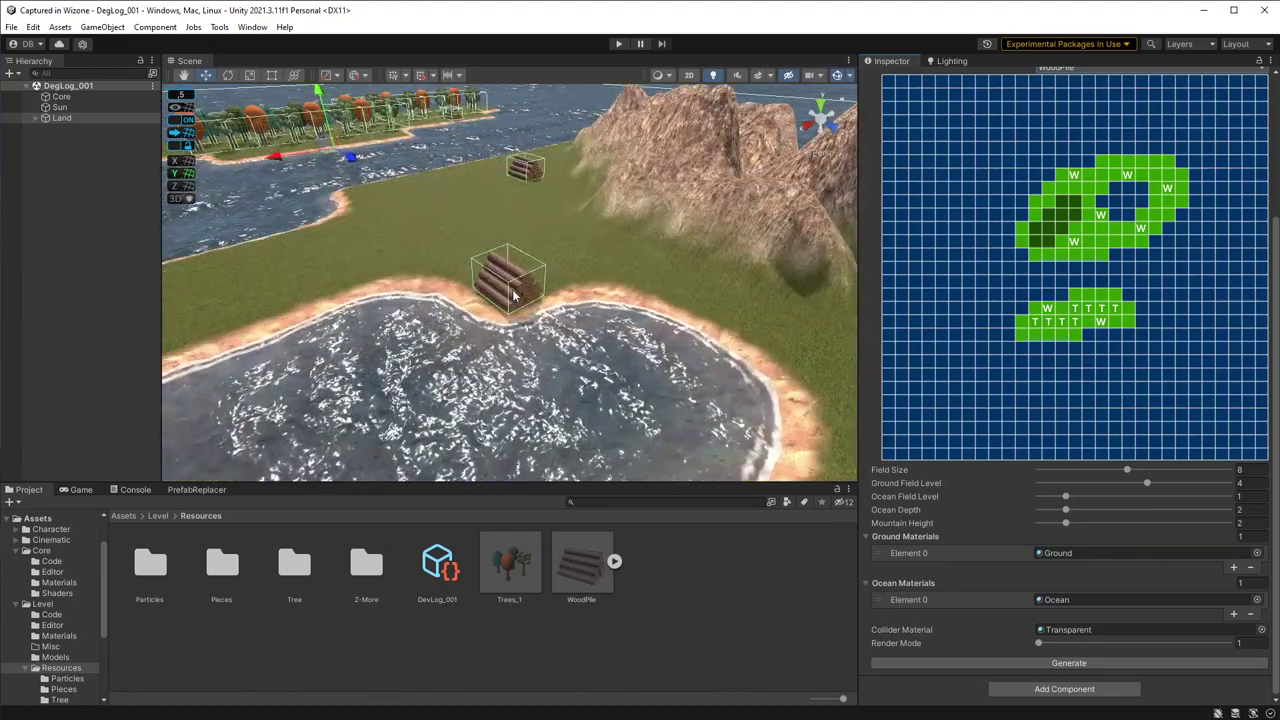
scroll(515, 295, "up", 3)
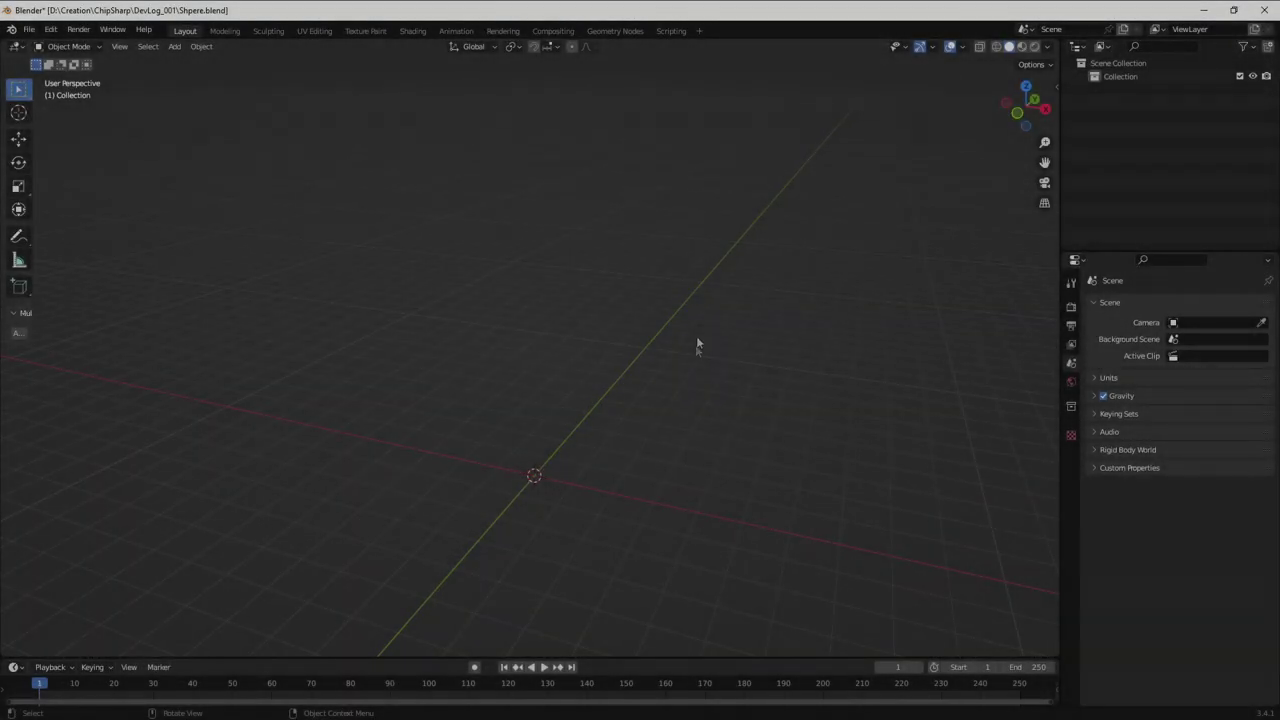
- Switch to Blender and add a UV Sphere mesh to the empty scene
key("shift+a")
mouse_move(701, 324)
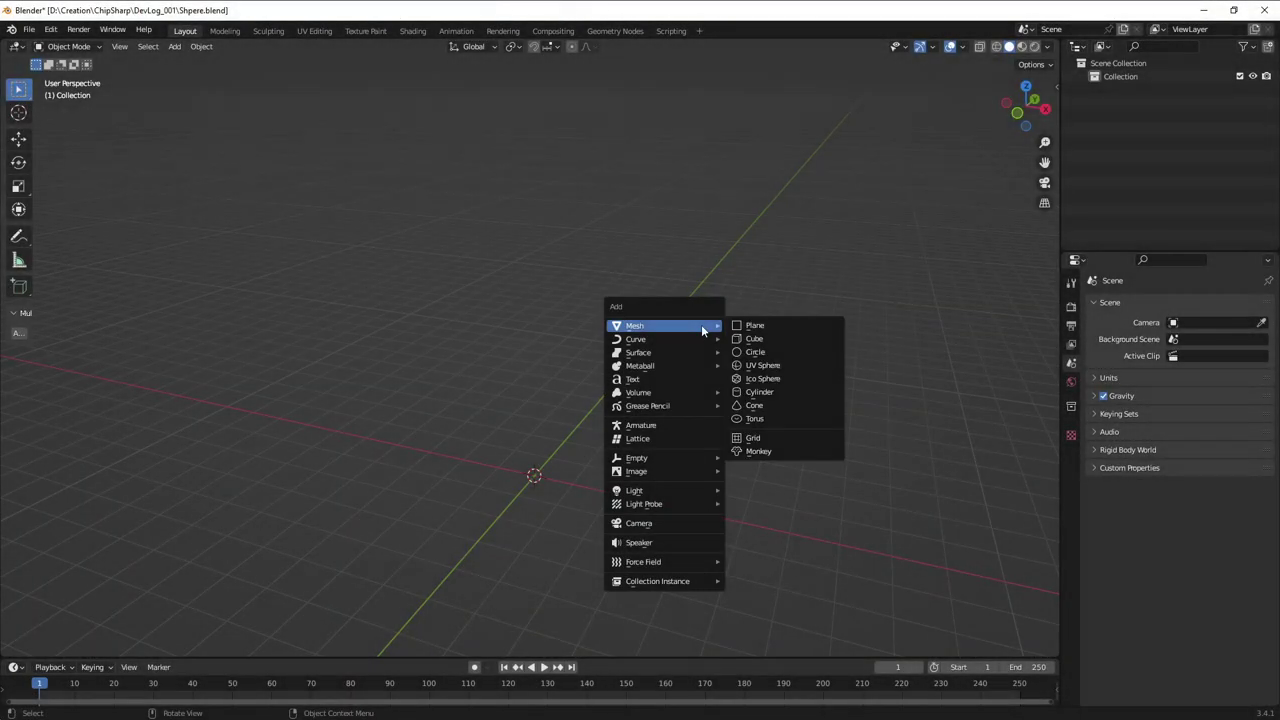
left_click(762, 365)
key("KP_1")
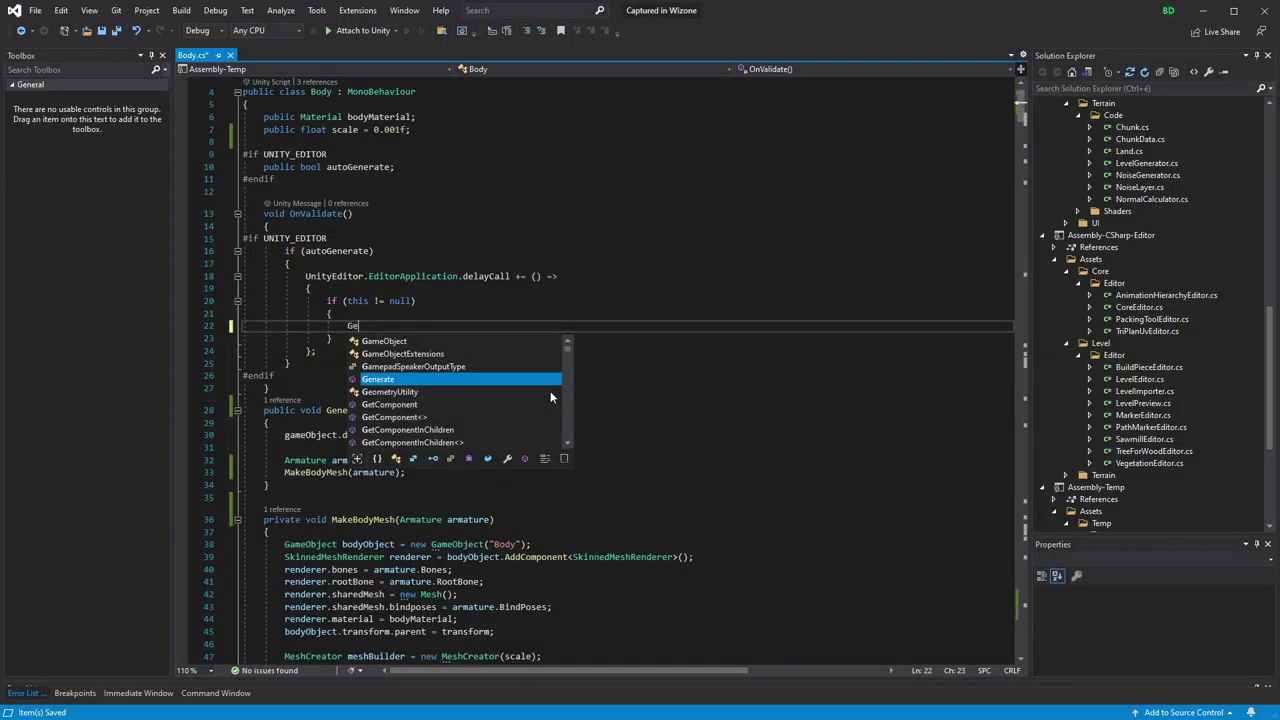
- In Visual Studio, complete the Generate(); call inside the delayed editor callback of OnValidate in Body.cs
type("rate();")
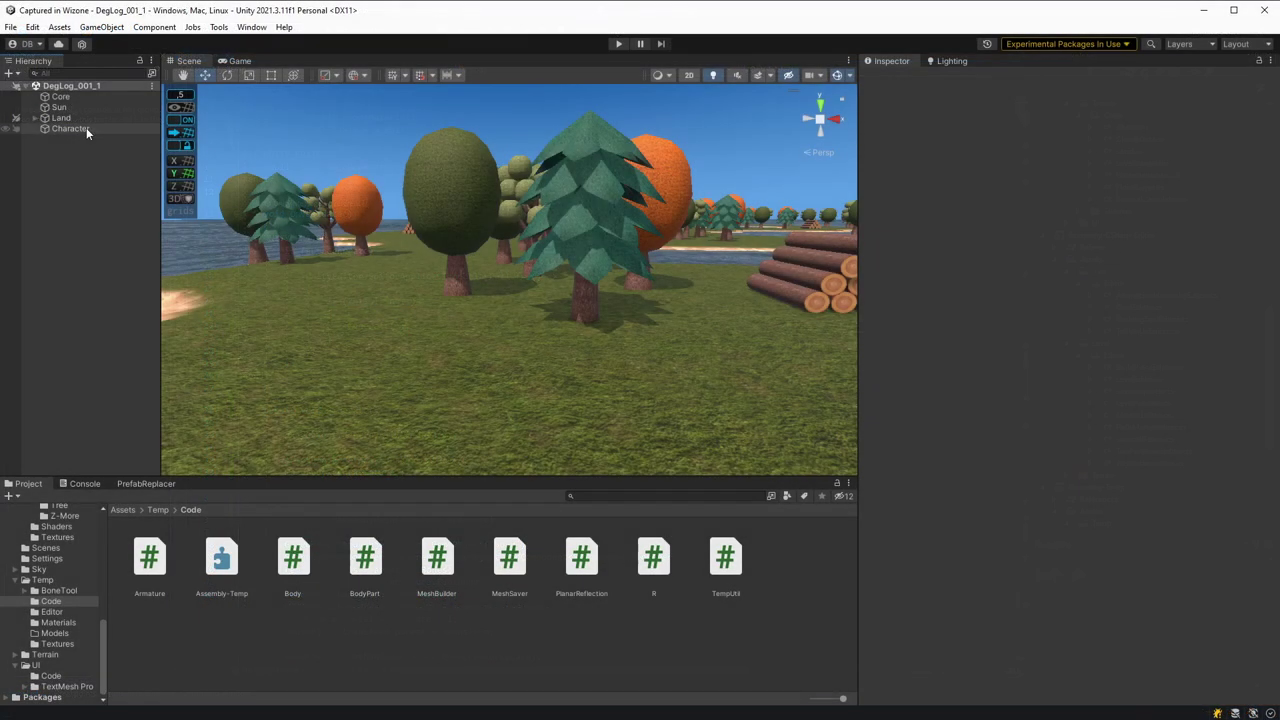
- In Unity, generate the Character's body with TempSkin as Body Material, and regenerate it at a scale of 0.002
left_click(84, 129)
left_click(58, 622)
left_click_drag(149, 555, 1065, 205)
left_click(1073, 245)
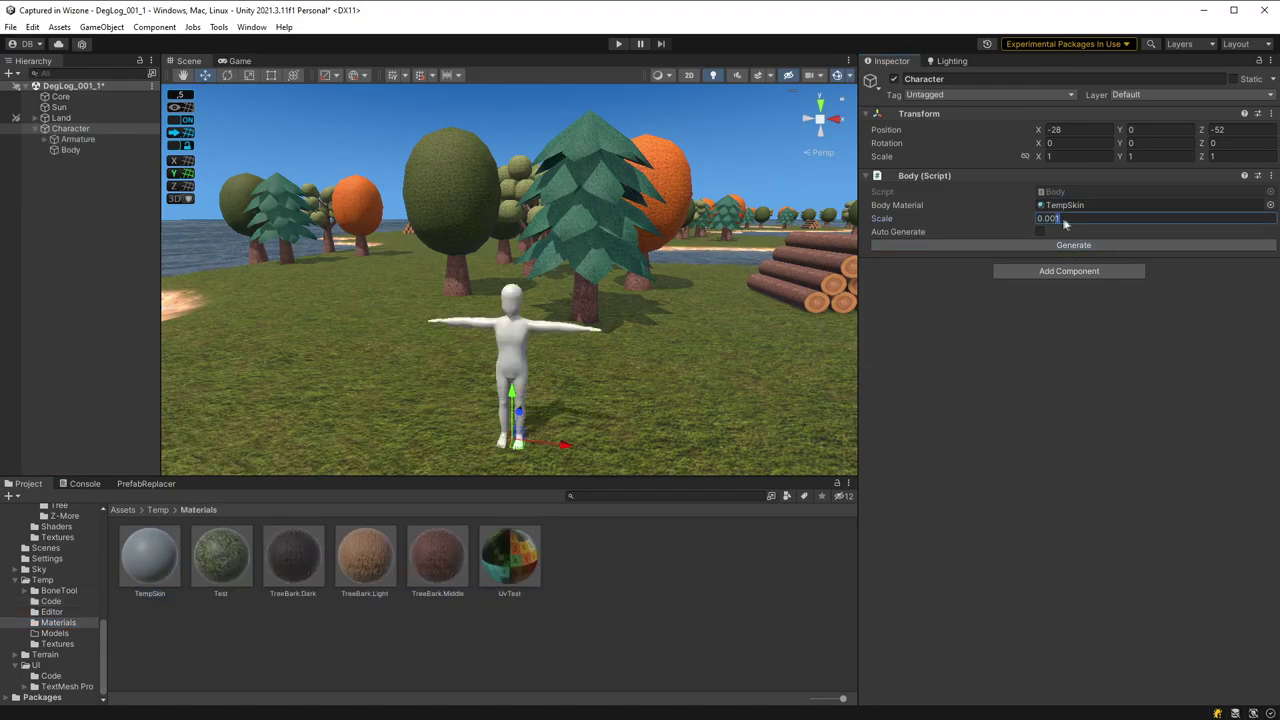
left_click(1065, 242)
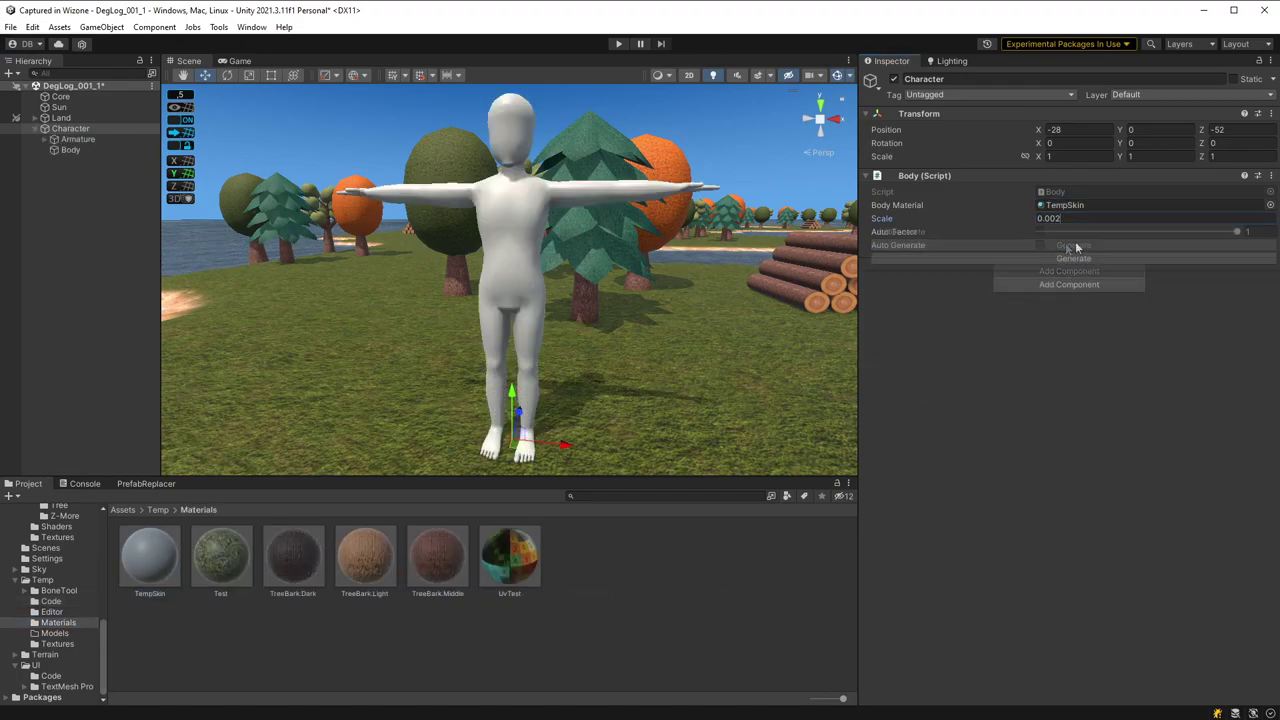
- Enable Auto Generate on the Character's Body script and lower the factor slider below Scale slightly from its maximum
left_click(1041, 245)
mouse_move(1237, 232)
left_mouse_down()
mouse_move(1034, 232)
mouse_move(1243, 236)
mouse_move(1089, 238)
mouse_move(1220, 232)
left_mouse_up()
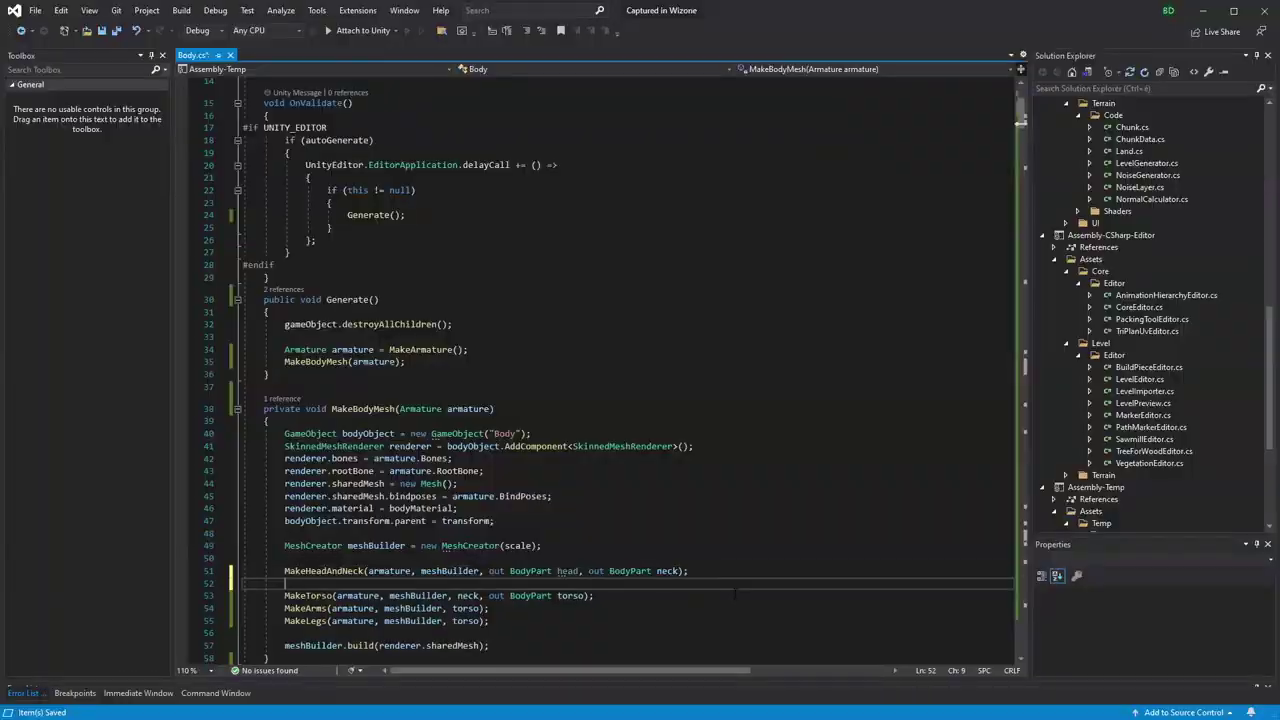
- In Visual Studio, start a MakeFace call with armature and meshBuilder as arguments after MakeHeadAndNeck in MakeBodyMesh
type("MakeFace")
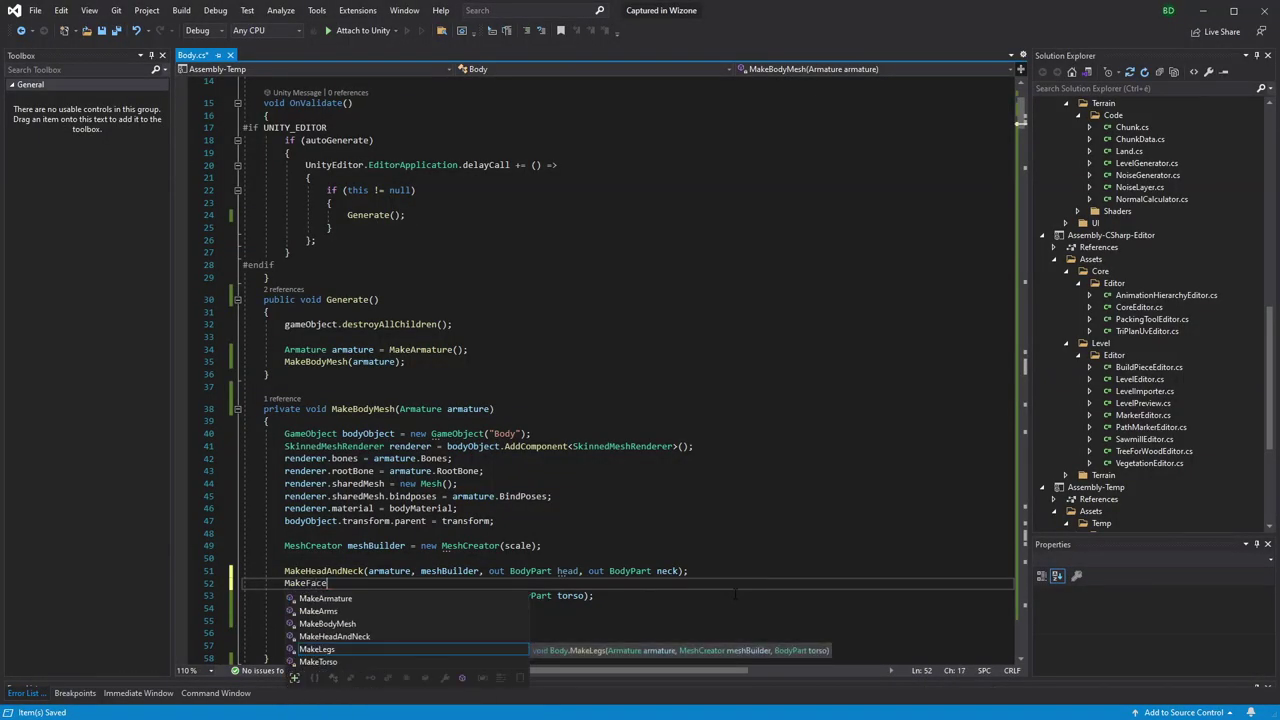
type("(armature, meshBuilder")
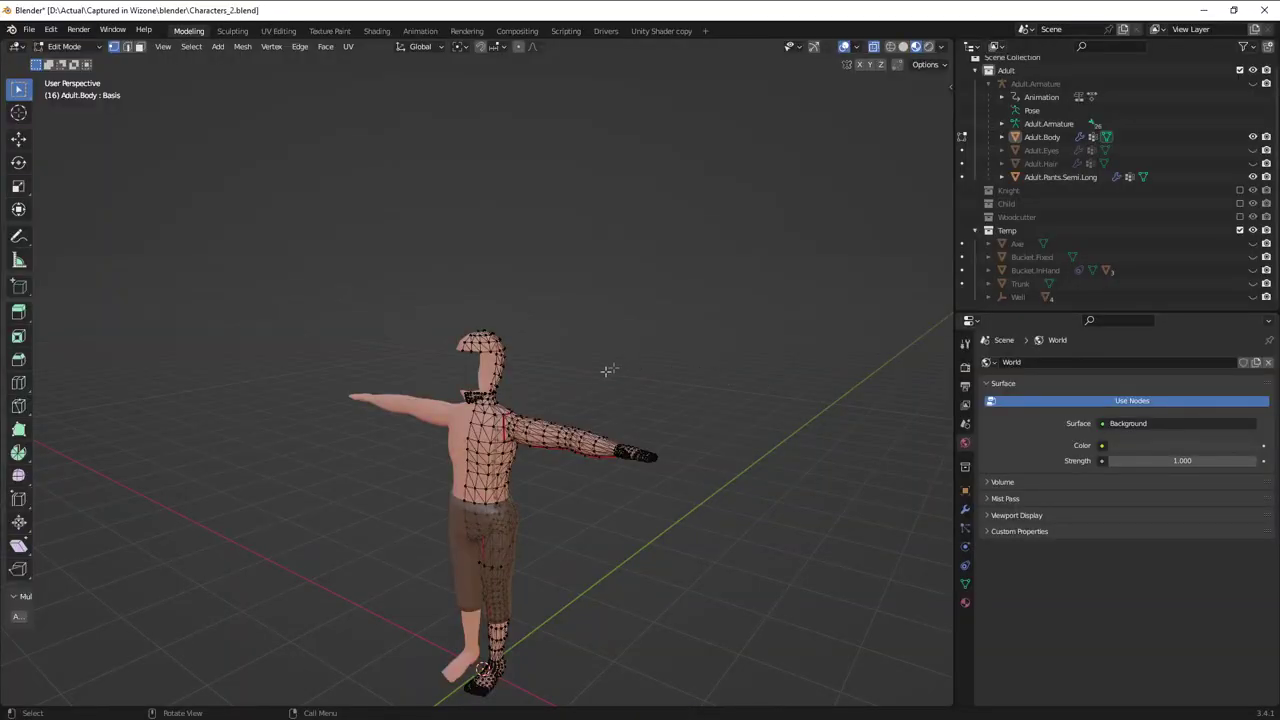
- In Blender, reveal the hidden face geometry of Adult.Body and move it about -0.026 along Y onto the head
scroll(608, 370, "up", 6)
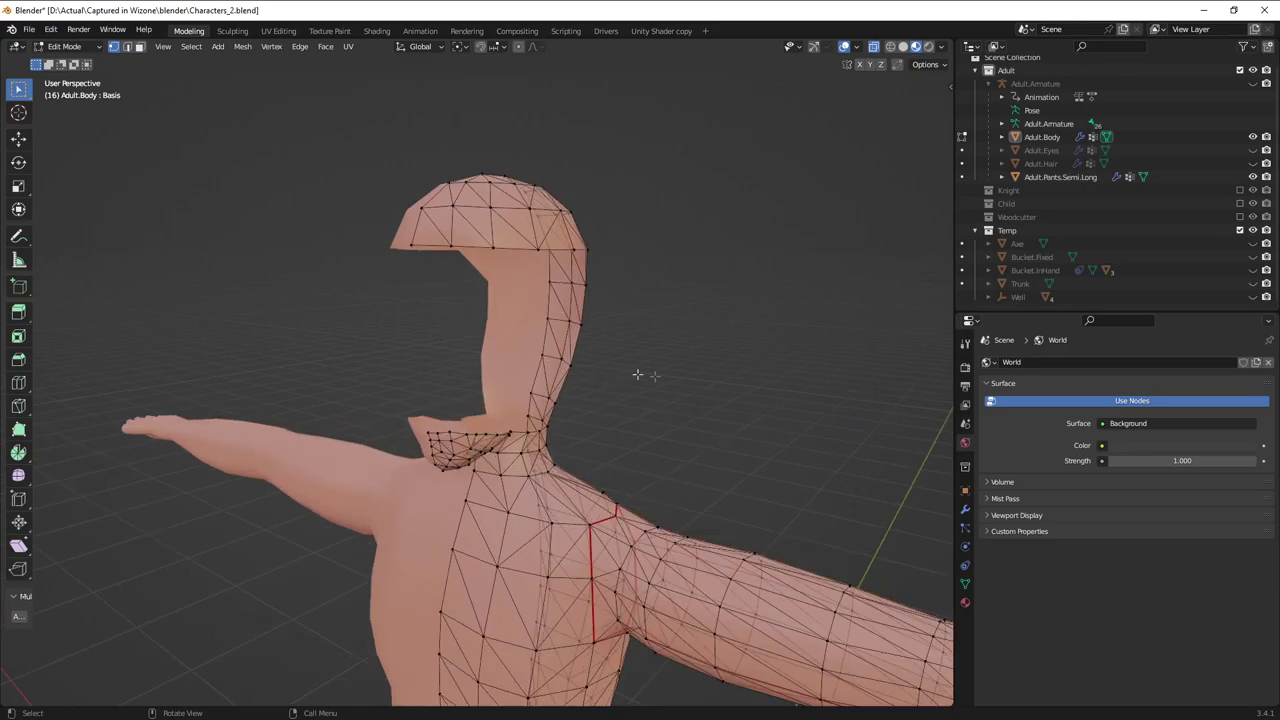
key("alt+h")
key("KP_3")
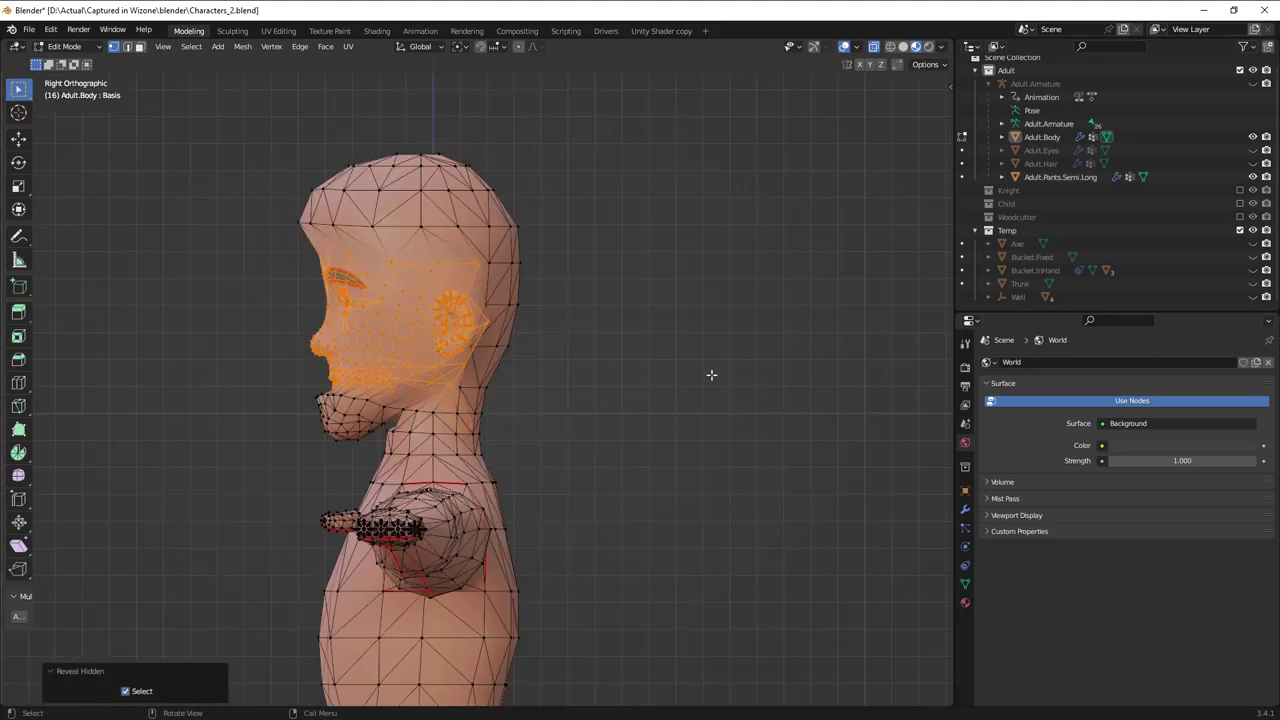
key("g")
key("y")
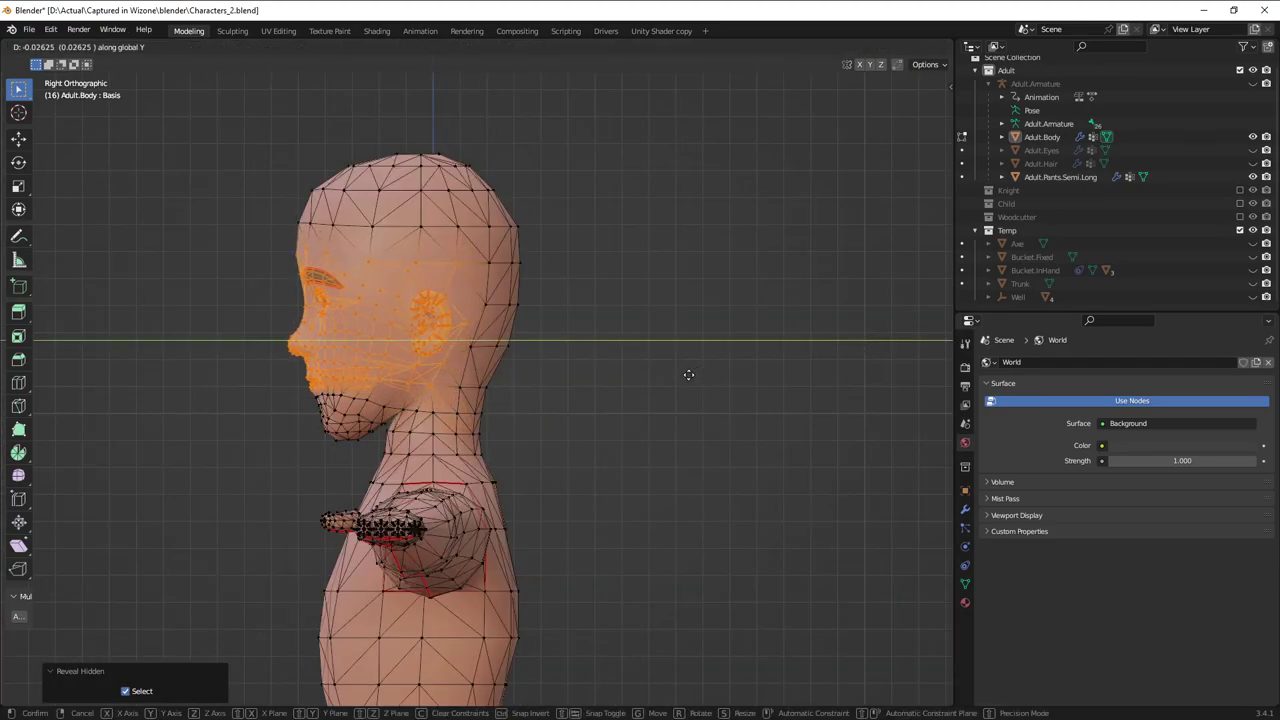
left_click(688, 374)
key("alt+a")
middle_click_drag(560, 437, 700, 400)
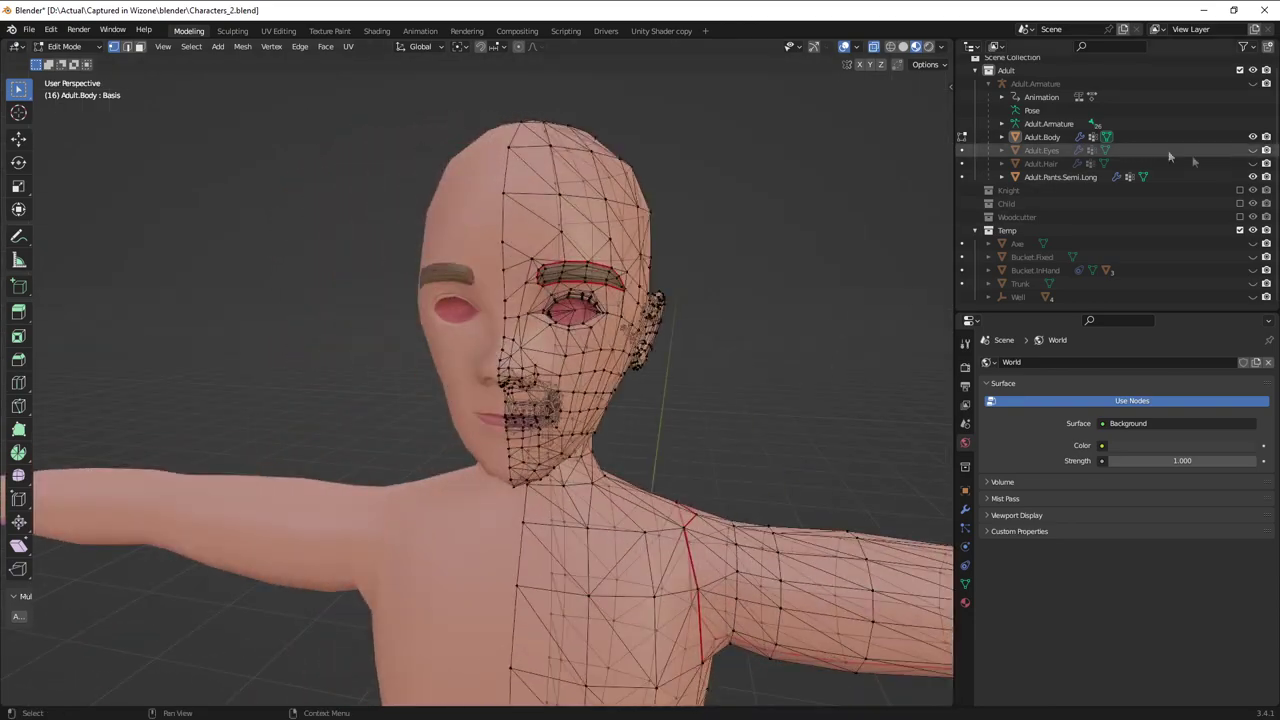
- Unhide the Adult.Eyes and Adult.Hair objects and return to Object Mode
left_click(1252, 163)
key("Tab")
scroll(713, 382, "down", 6)
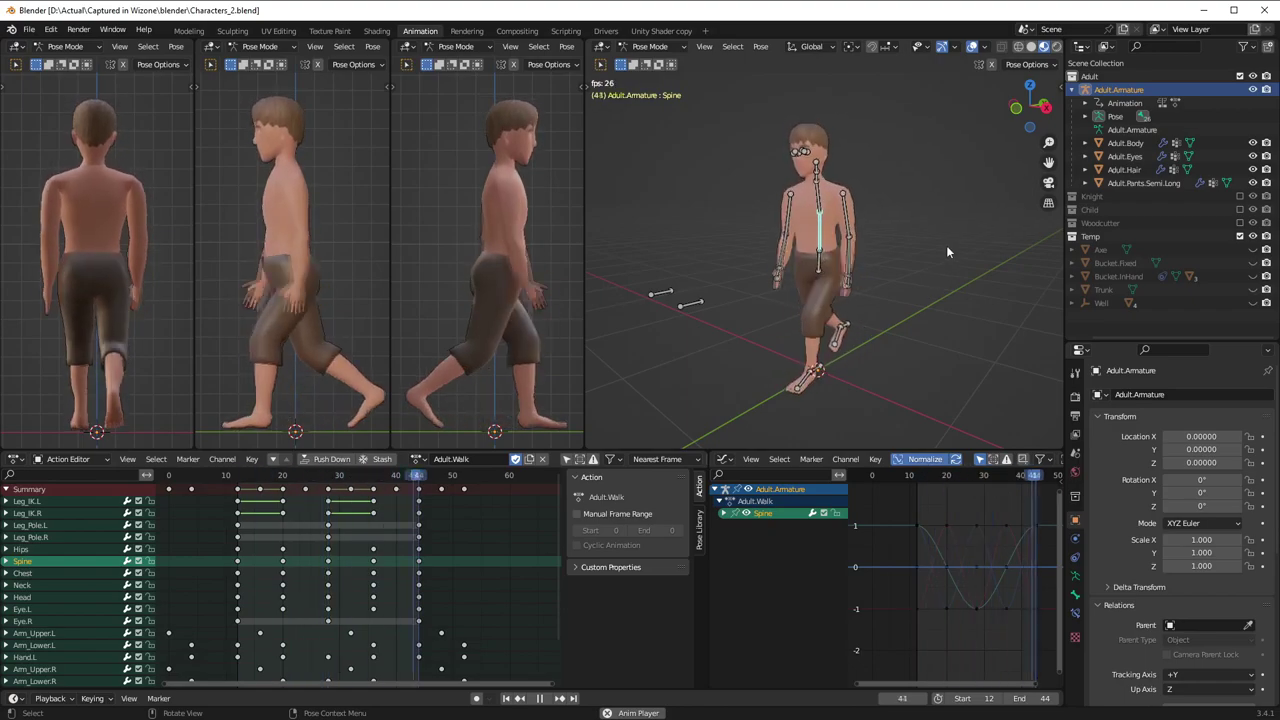
- Switch the playing armature's action to Adult.Run and view the animation from another angle
left_click(418, 459)
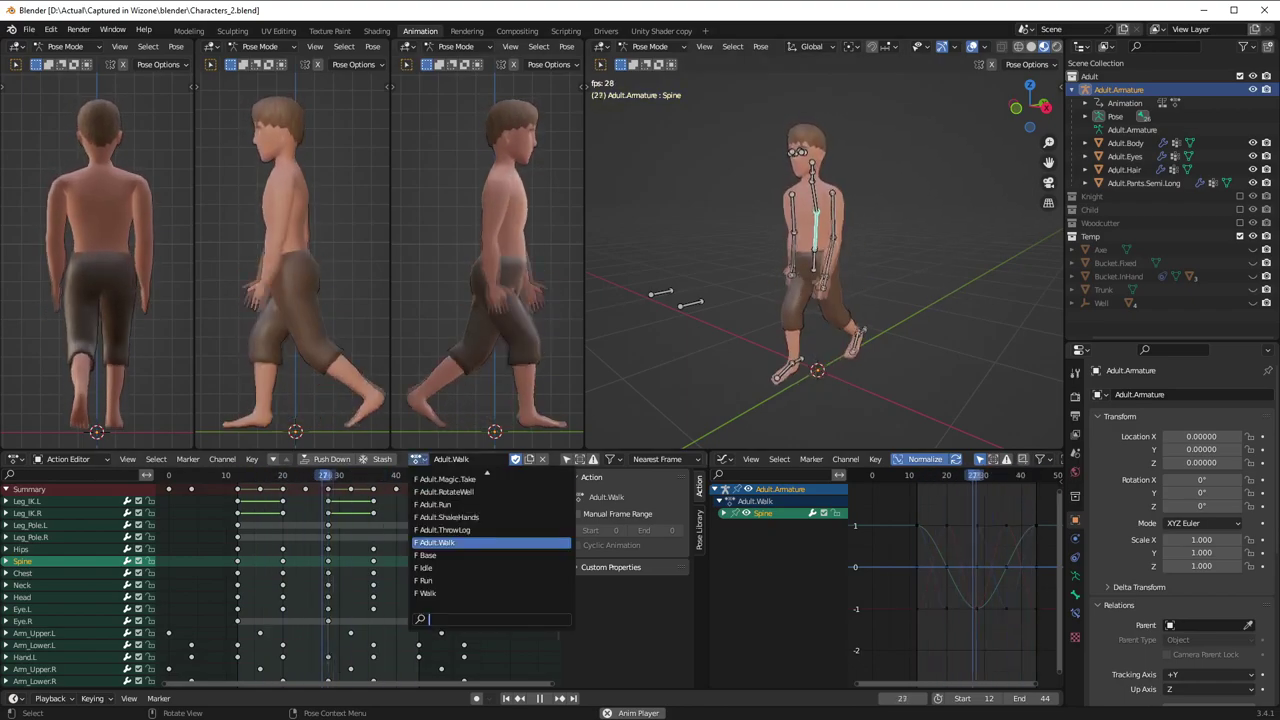
left_click(433, 504)
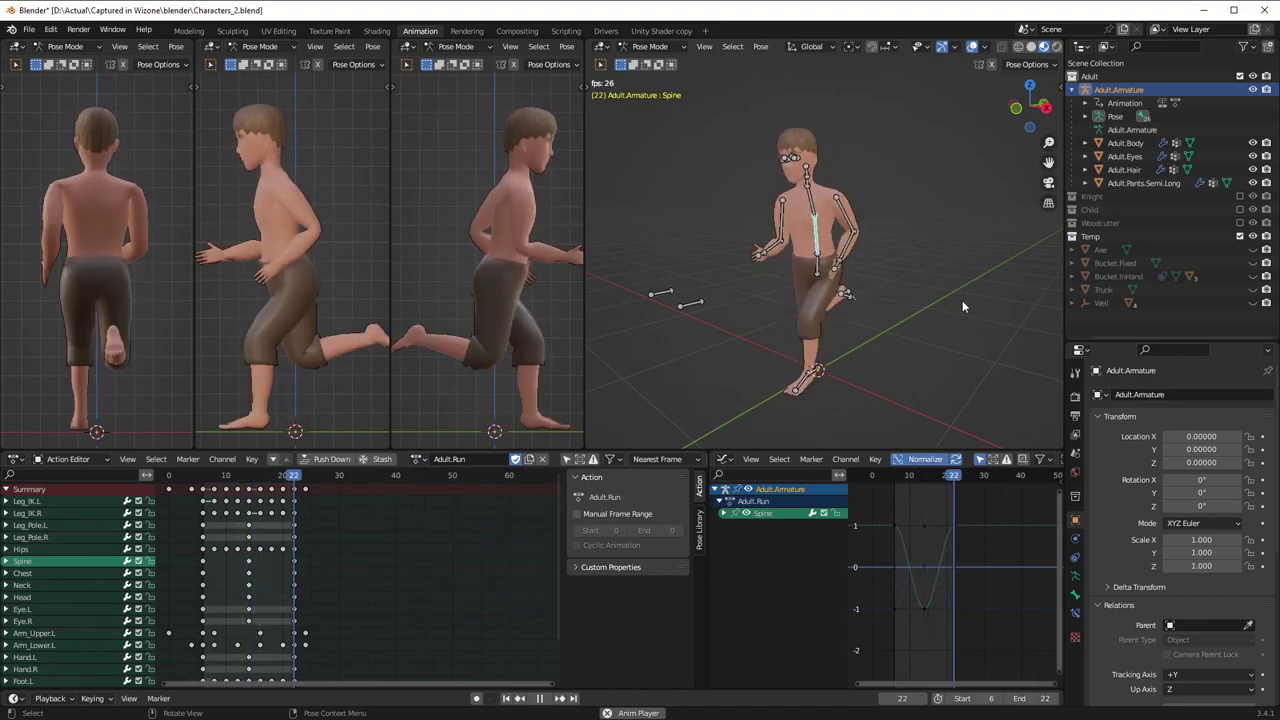
middle_click_drag(961, 267, 1050, 285)
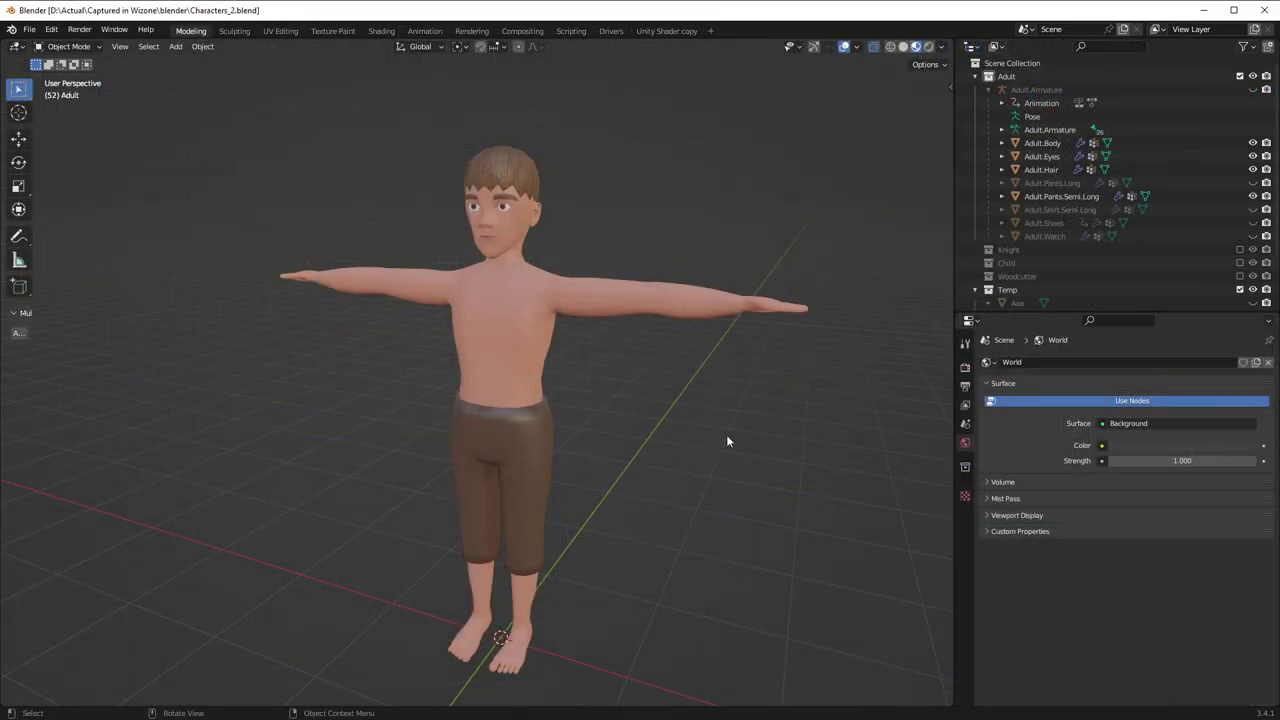
- Dress the character by showing Adult.Pants.Long, Adult.Shirt.Semi.Long and Adult.Shoes, with Adult.Pants.Semi.Long hidden
left_click(1253, 184)
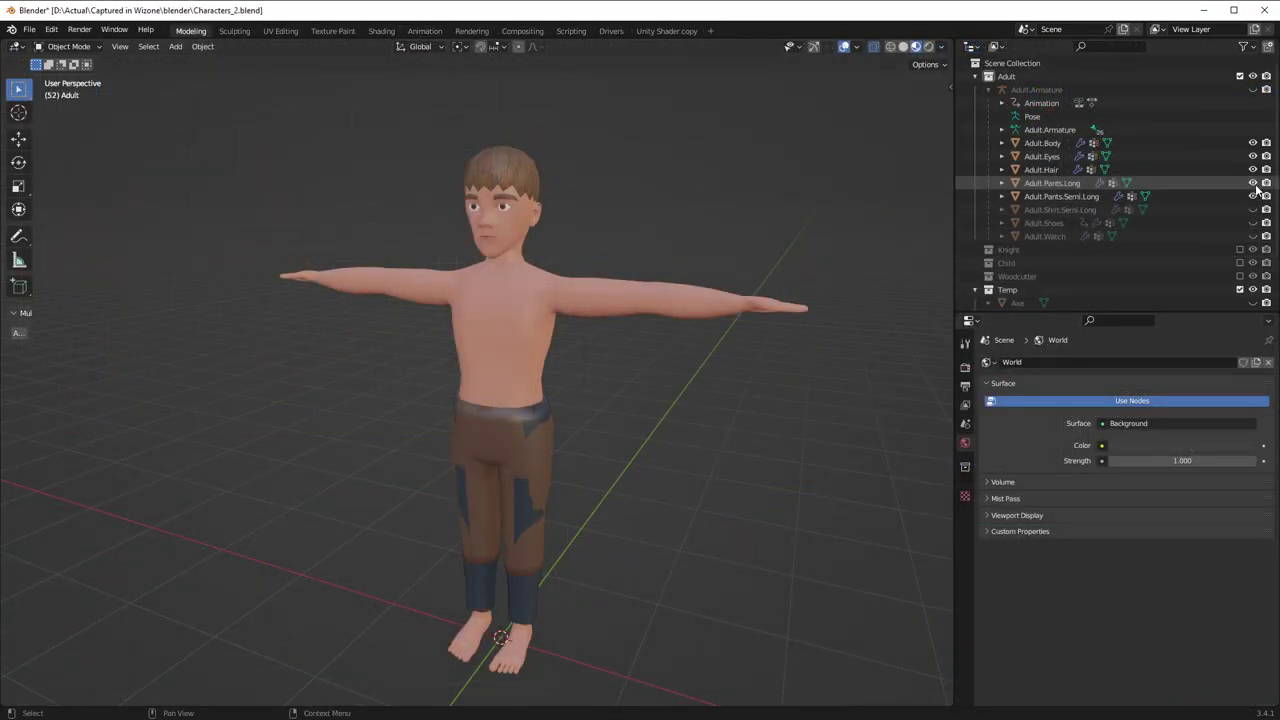
left_click(1253, 196)
left_click(1253, 209)
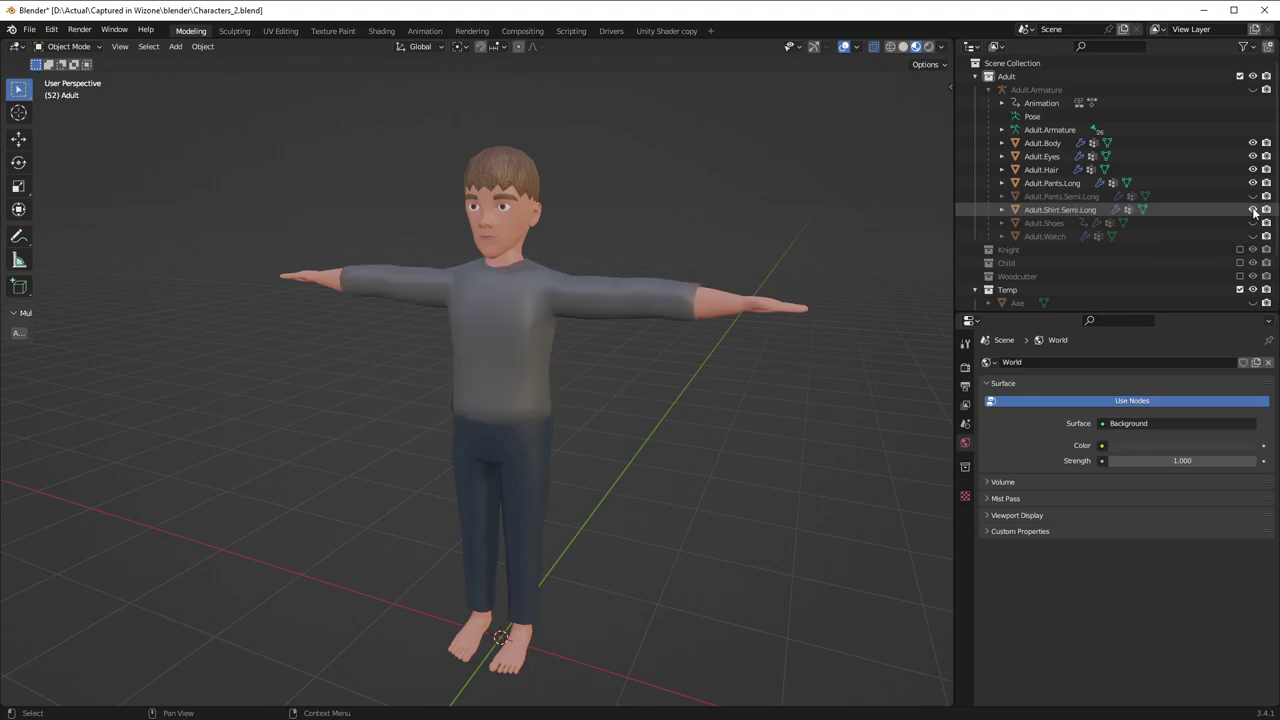
left_click(1253, 223)
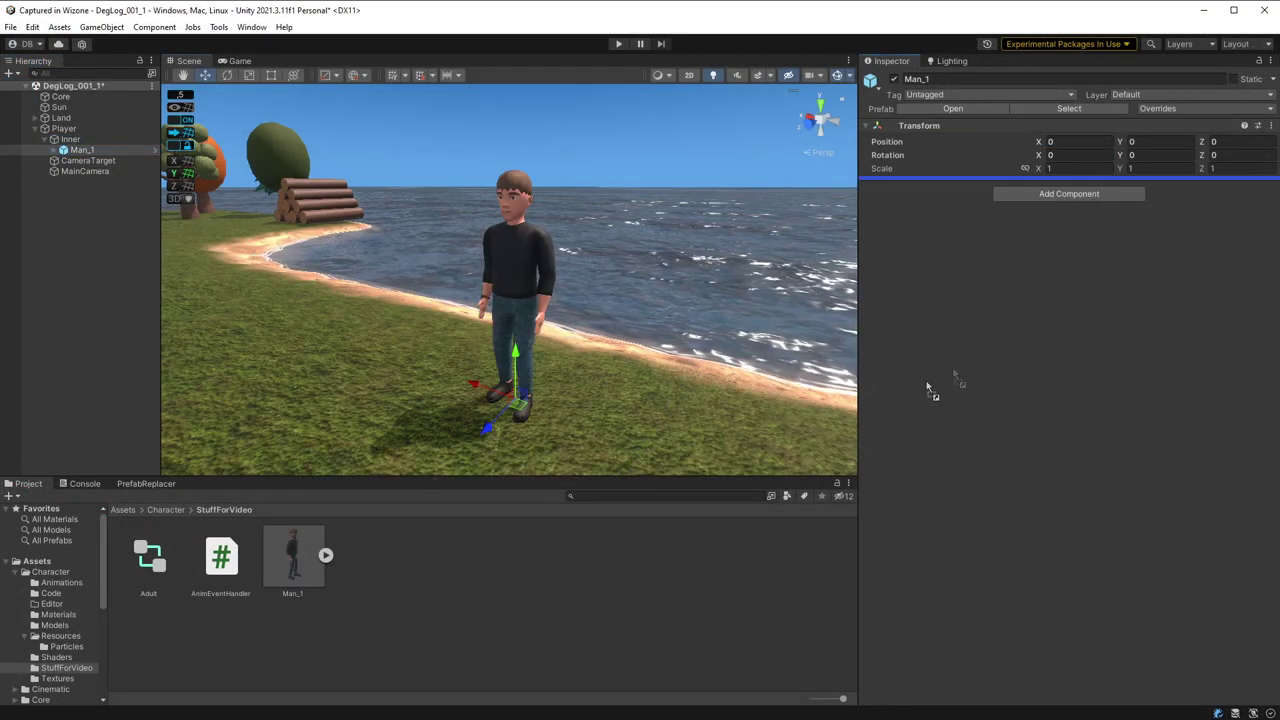
- In Unity, add an Animator with the Adult controller and the Anim Event Handler script to Man_1
left_click_drag(900, 400, 902, 402)
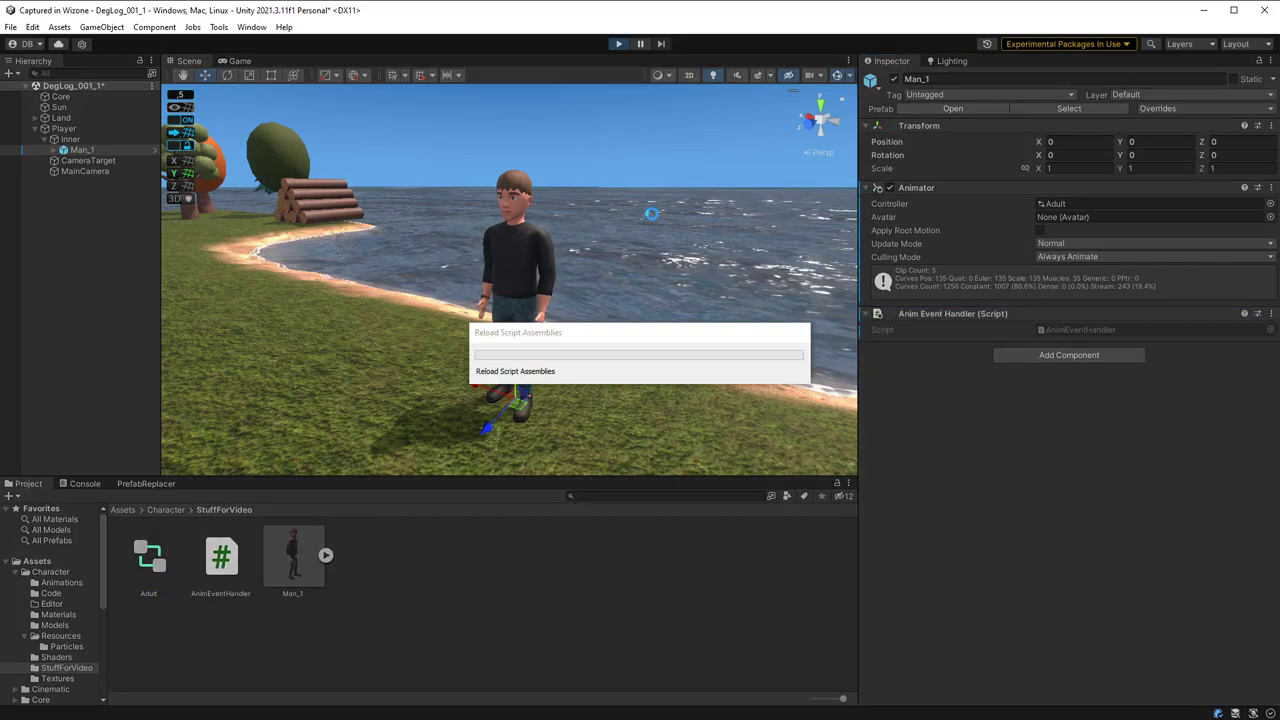
- Run the game and walk the character past the trees up to the wood pile
key("w")
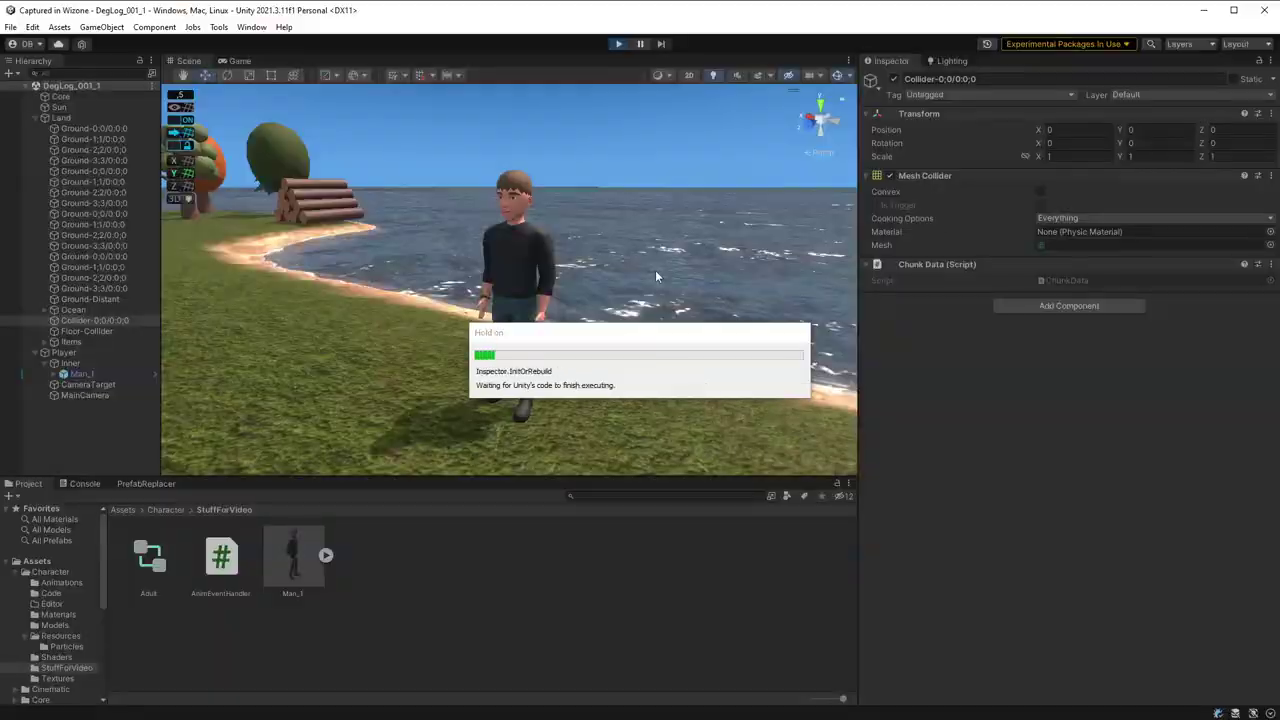
key("w")
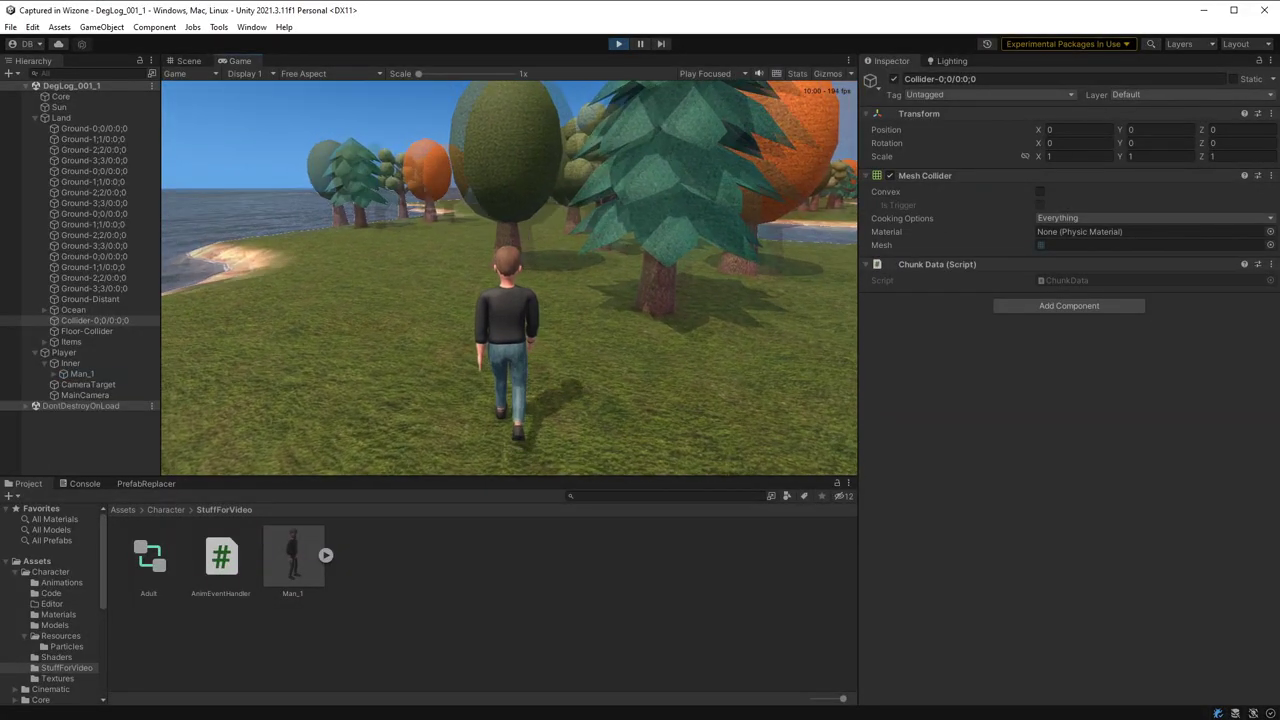
key("w")
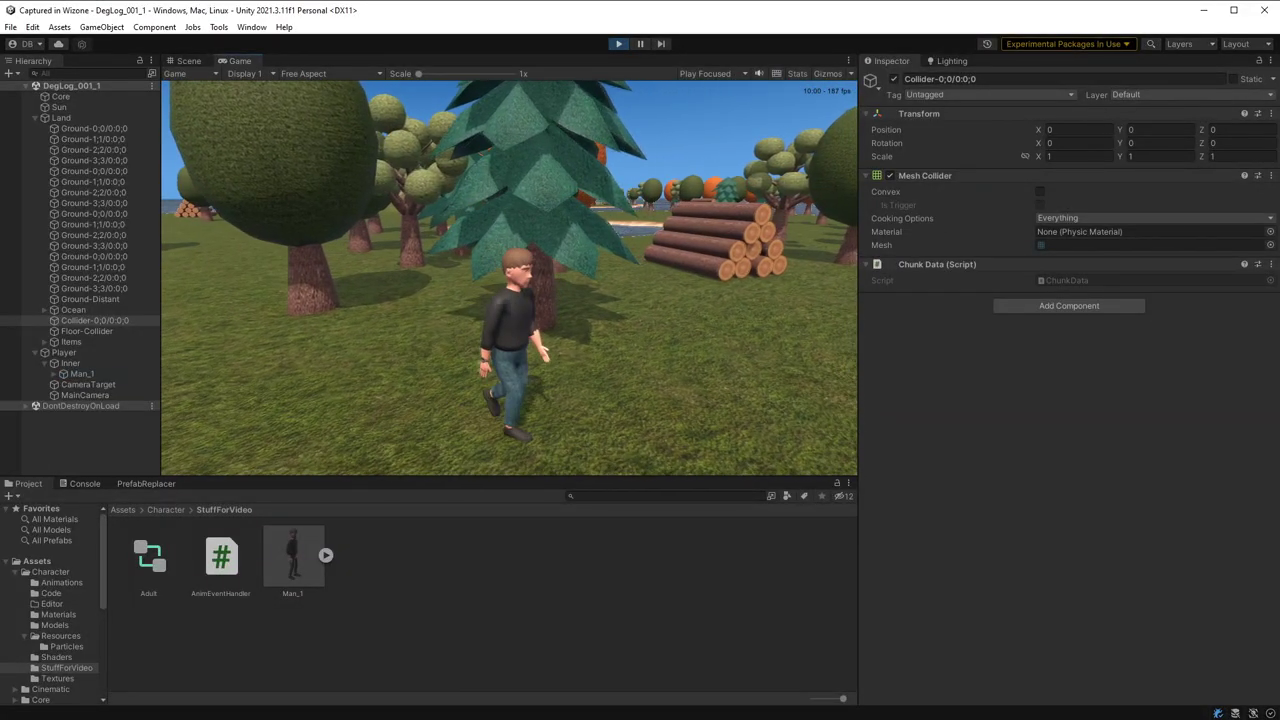
key("w")
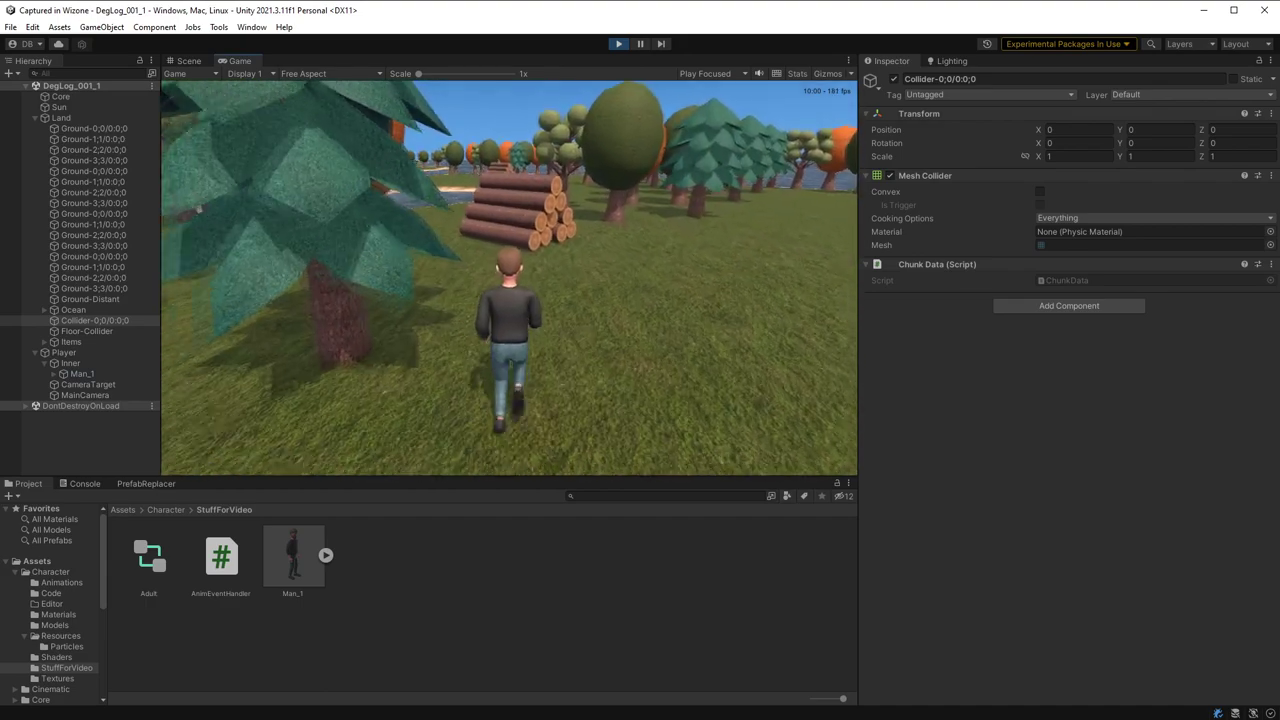
key("w")
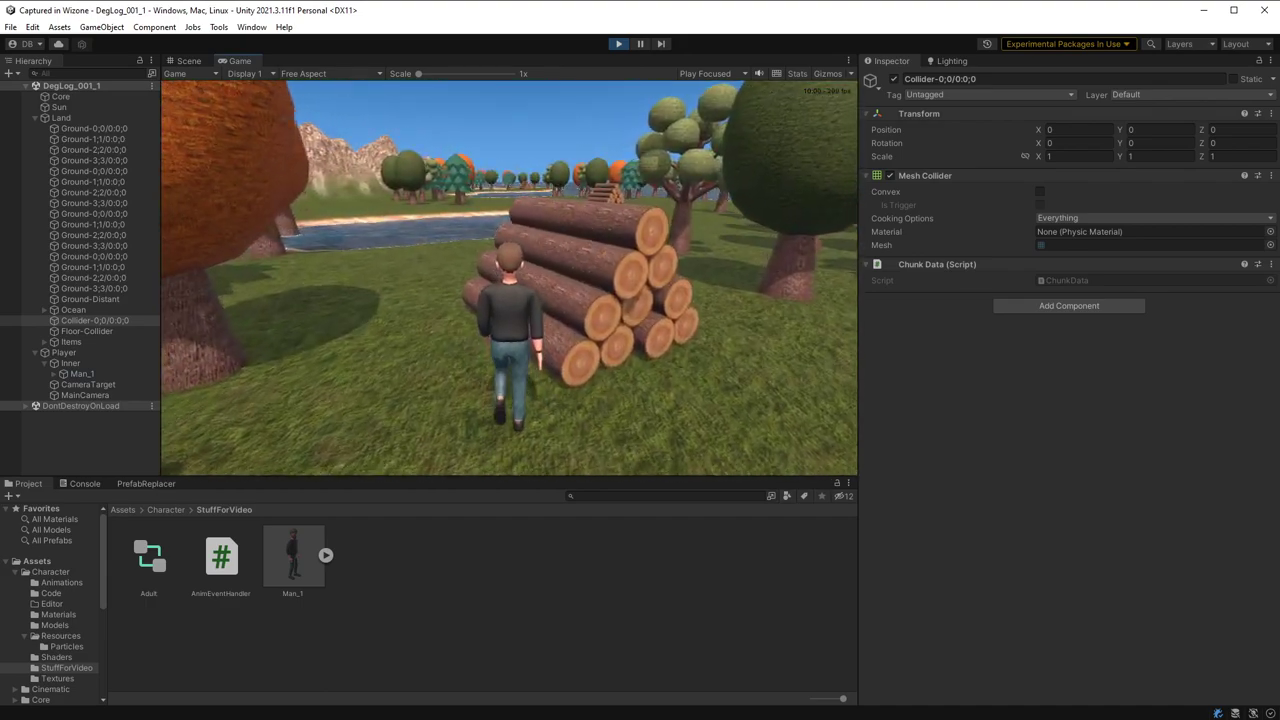
key("w")
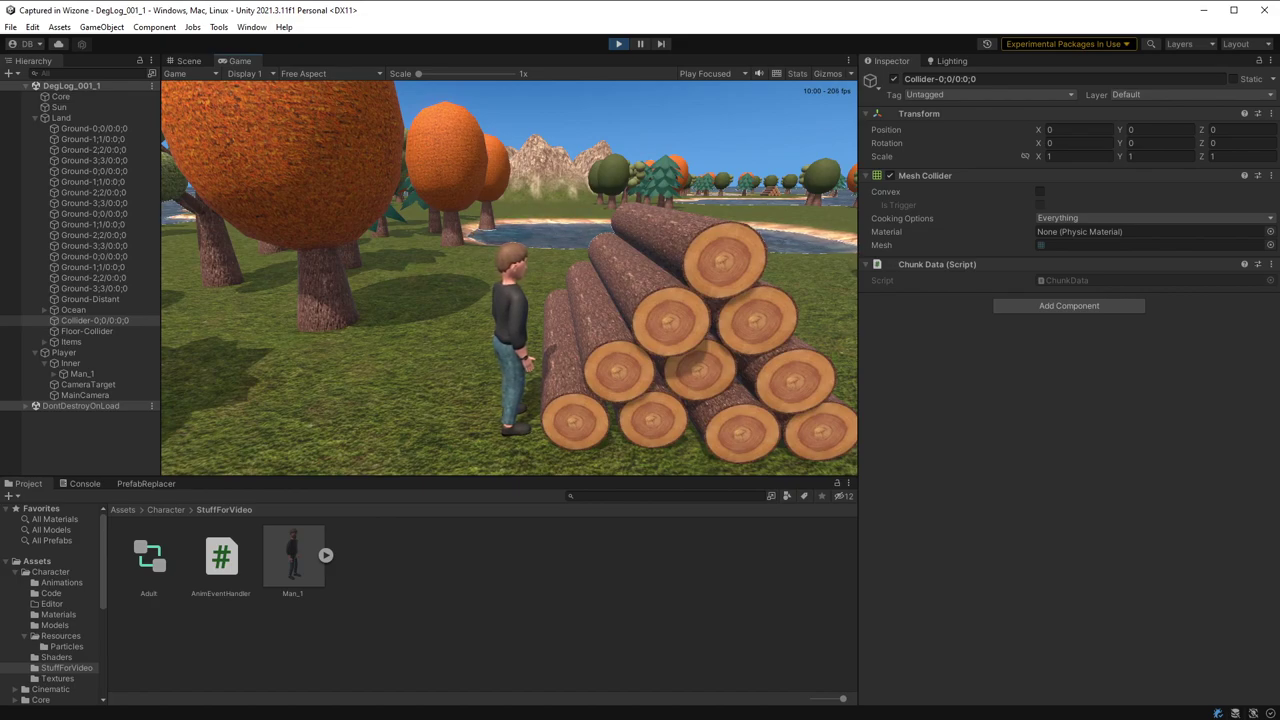
- Run the character away from the wood pile and along the shore of the pond
key("w")
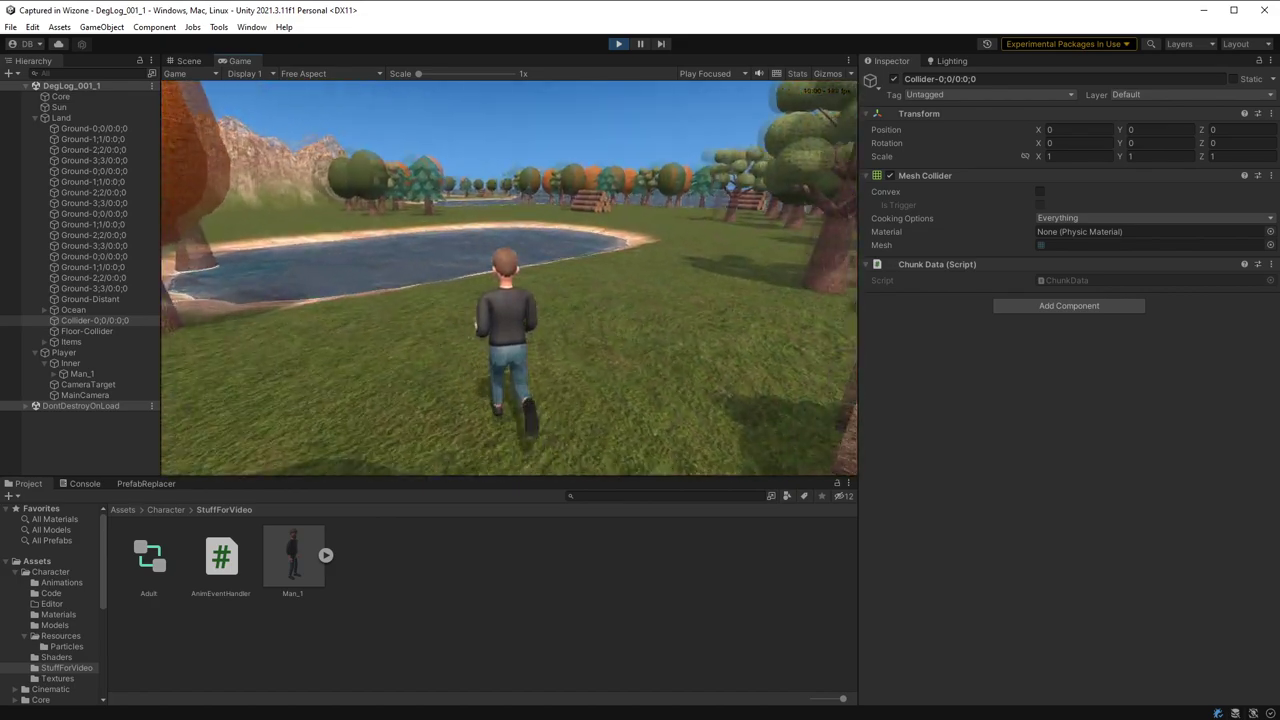
key("w")
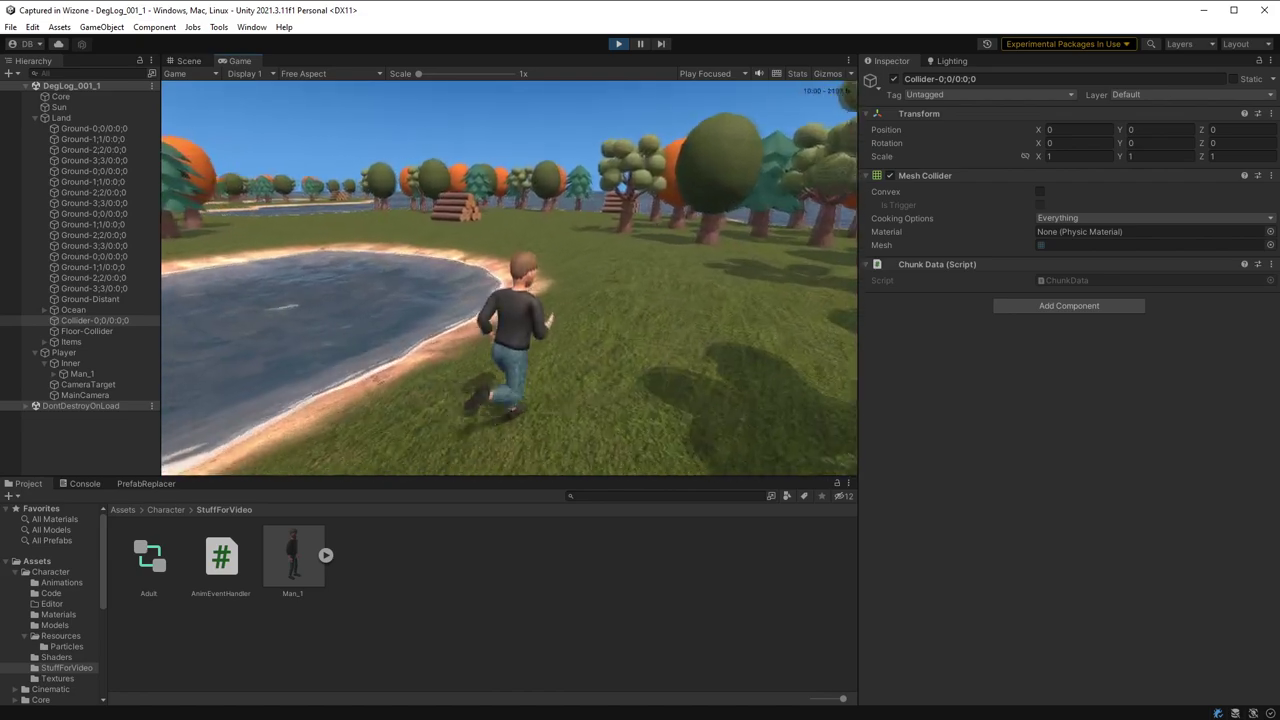
key("w")
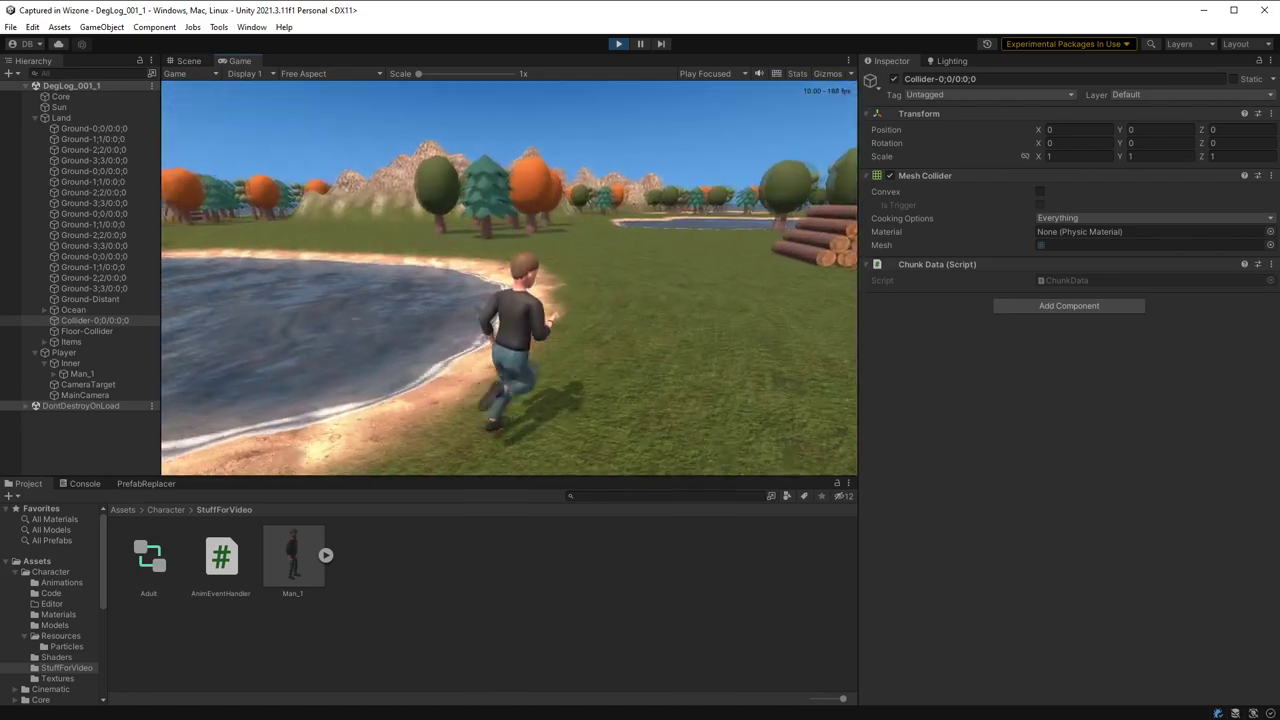
key("w")
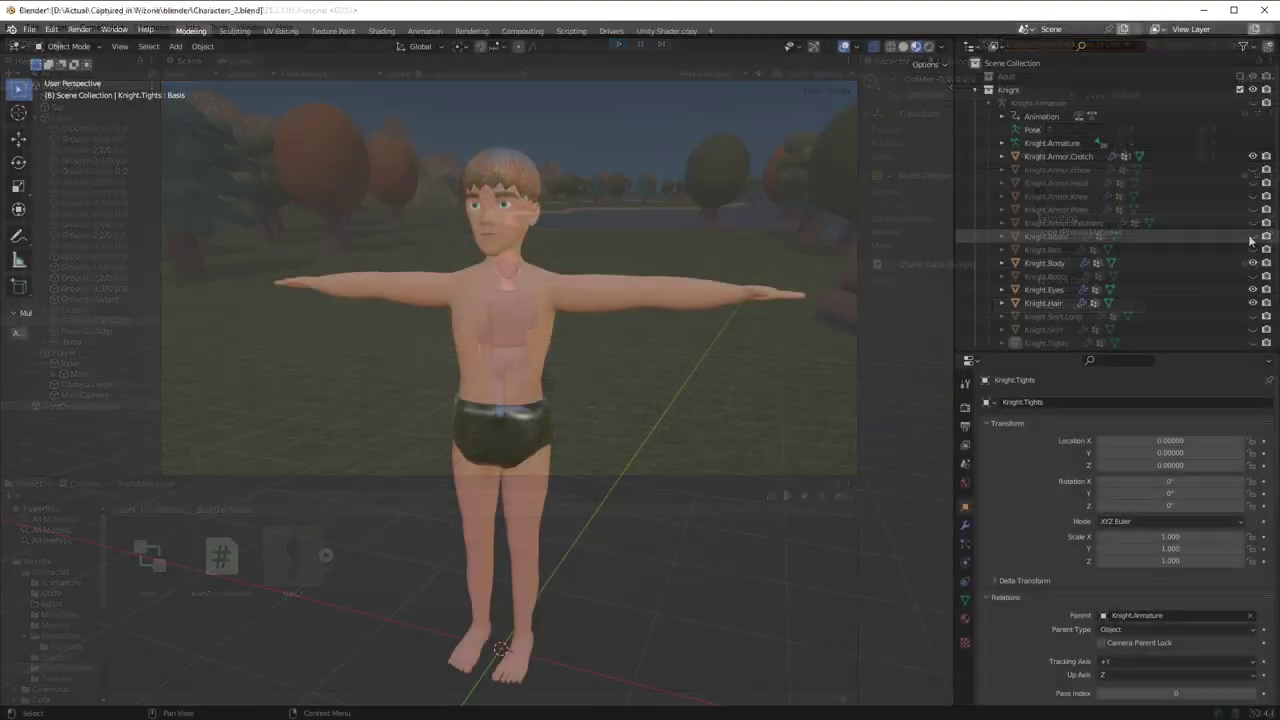
- In Blender, dress the knight by showing Knight.Beard, the elbow, head, knee, plate and shoulder armor, Knight.Belt, Knight.Boots and Knight.Shirt.Long
left_click(1252, 236)
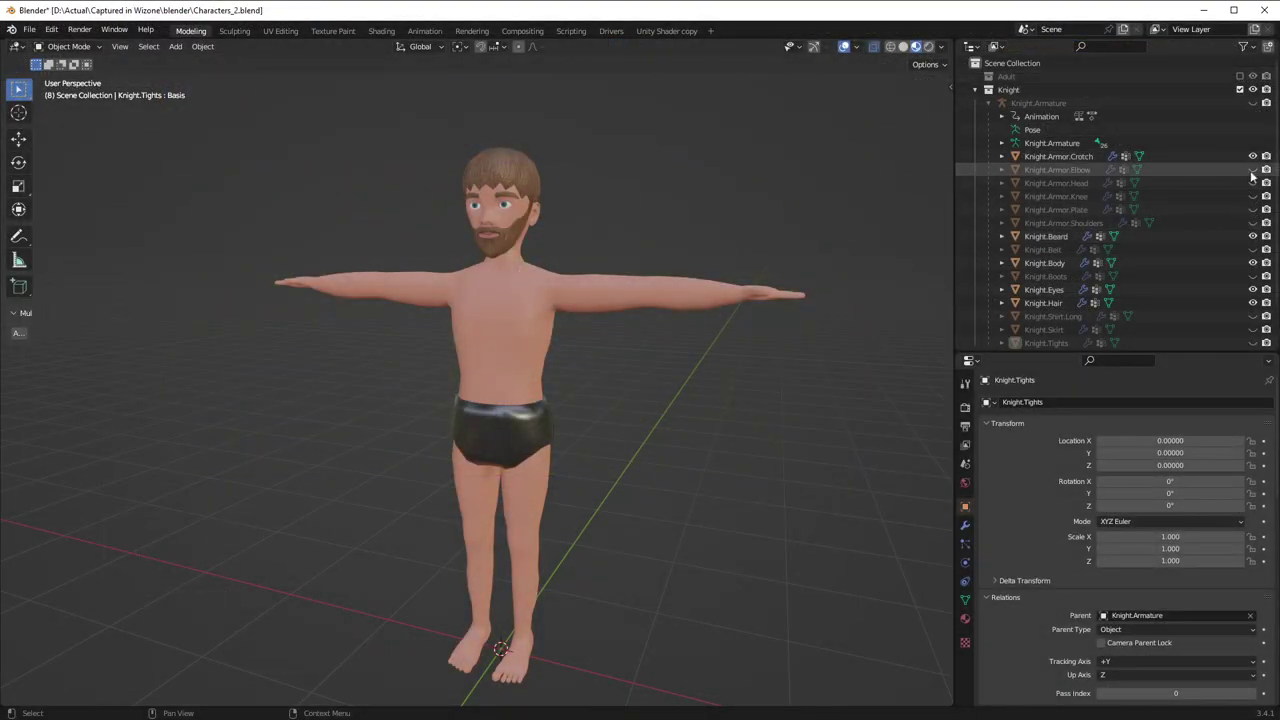
left_click(1252, 169)
left_click(1252, 183)
left_click(1252, 196)
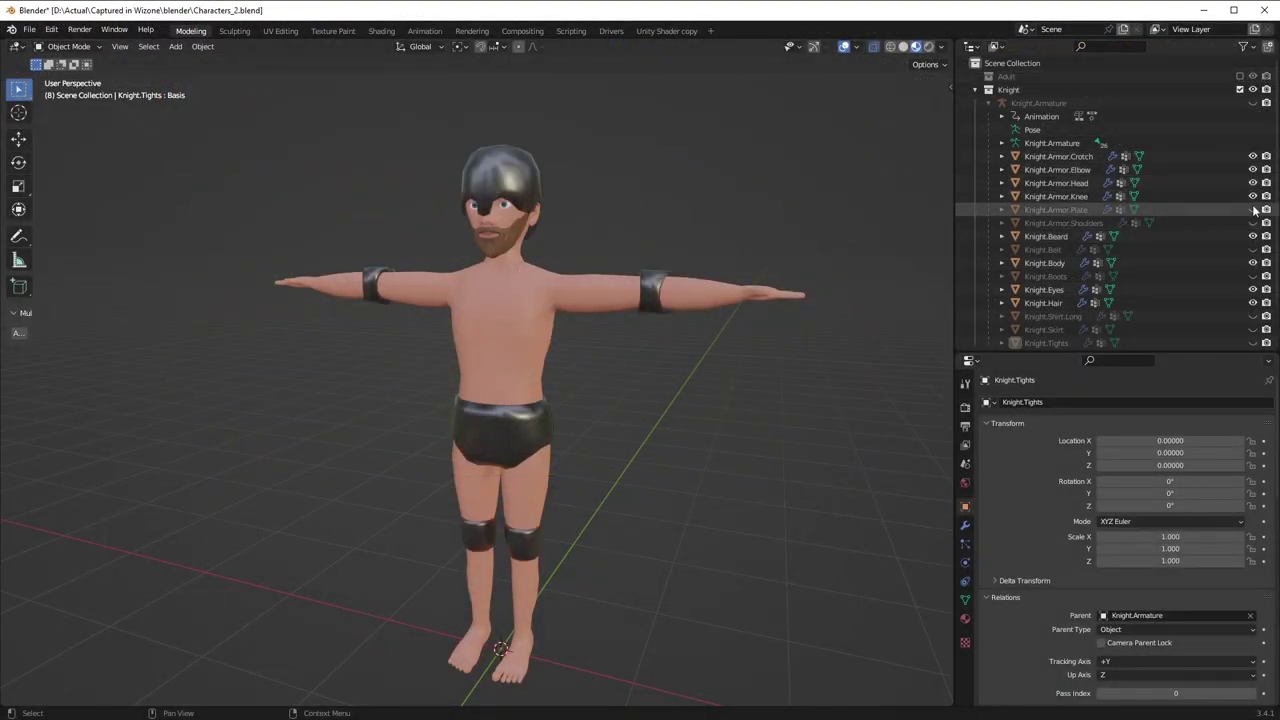
left_click(1252, 209)
left_click(1252, 223)
left_click(1252, 249)
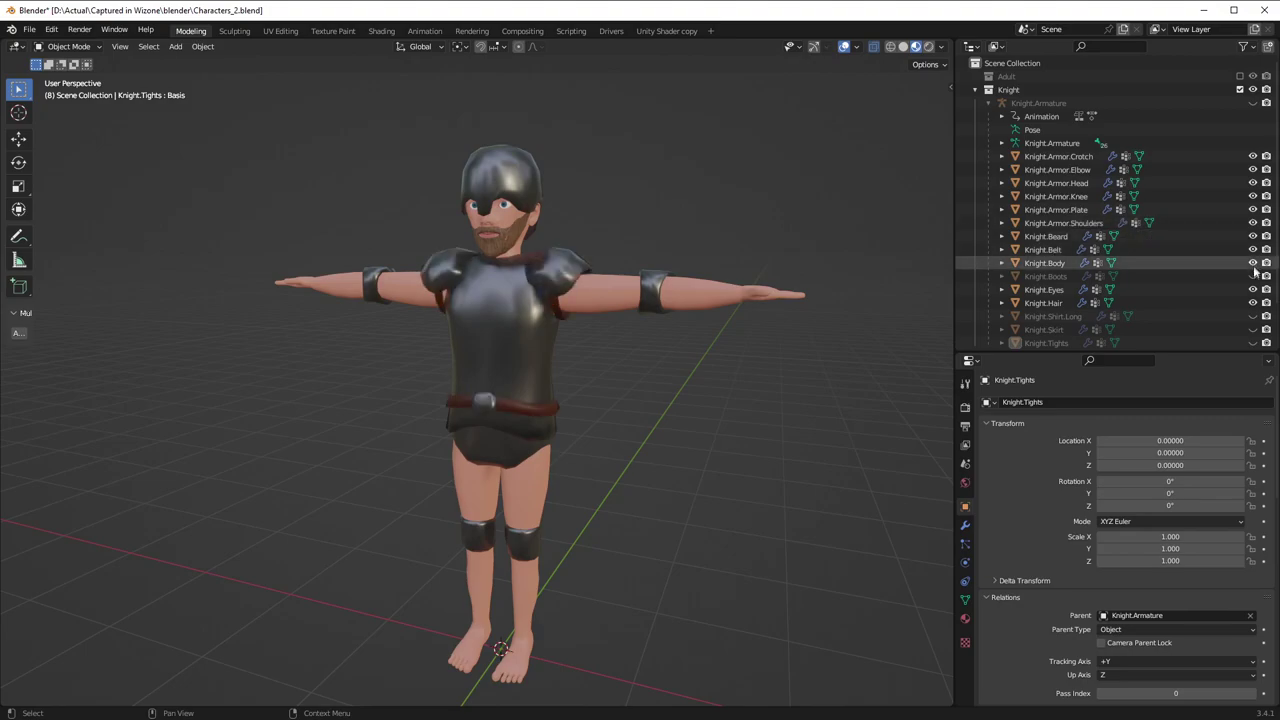
left_click(1252, 276)
left_click(1252, 316)
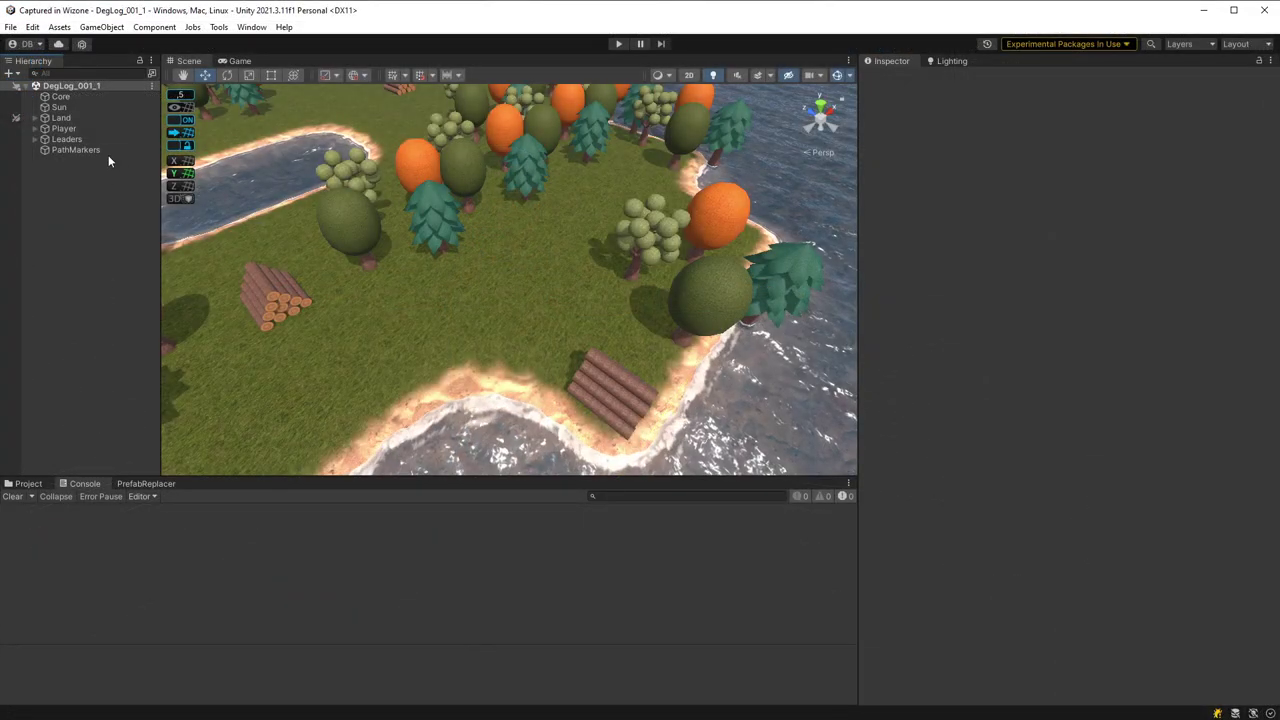
- In Unity, create a sample path from PathMarkers, set the path test's destination X to 16 and create the sample again
left_click(109, 150)
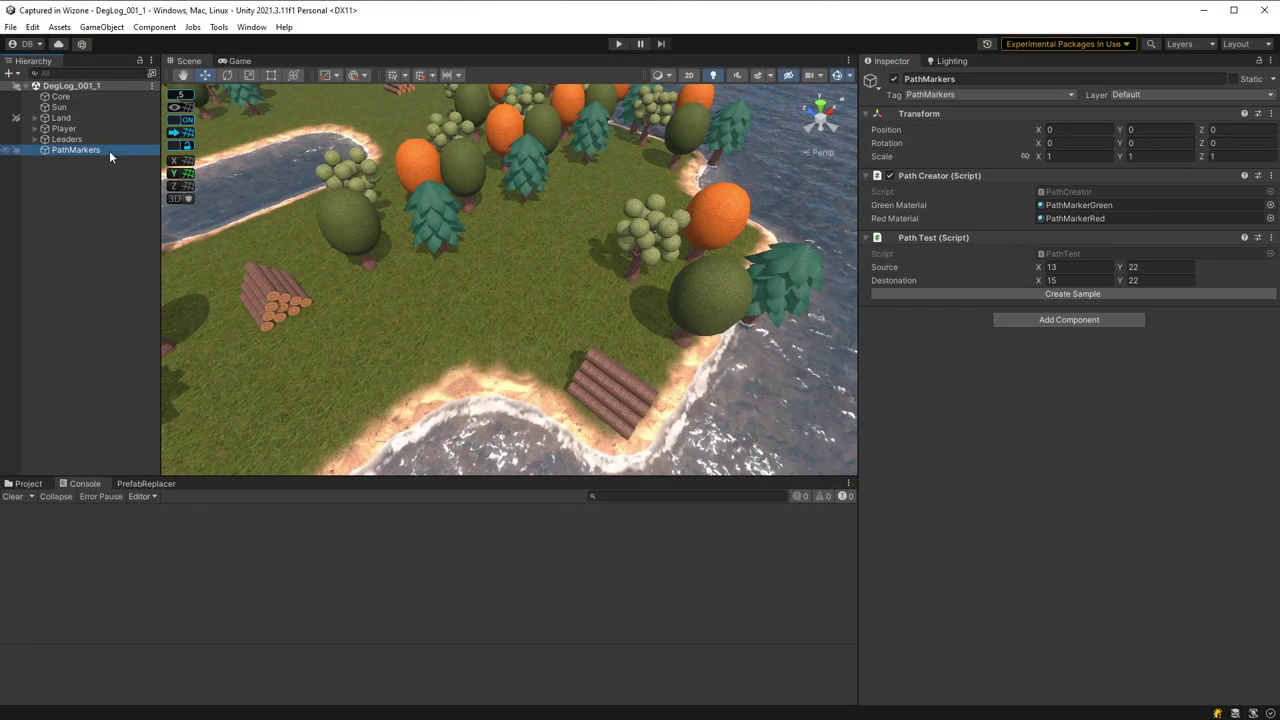
left_click(1002, 296)
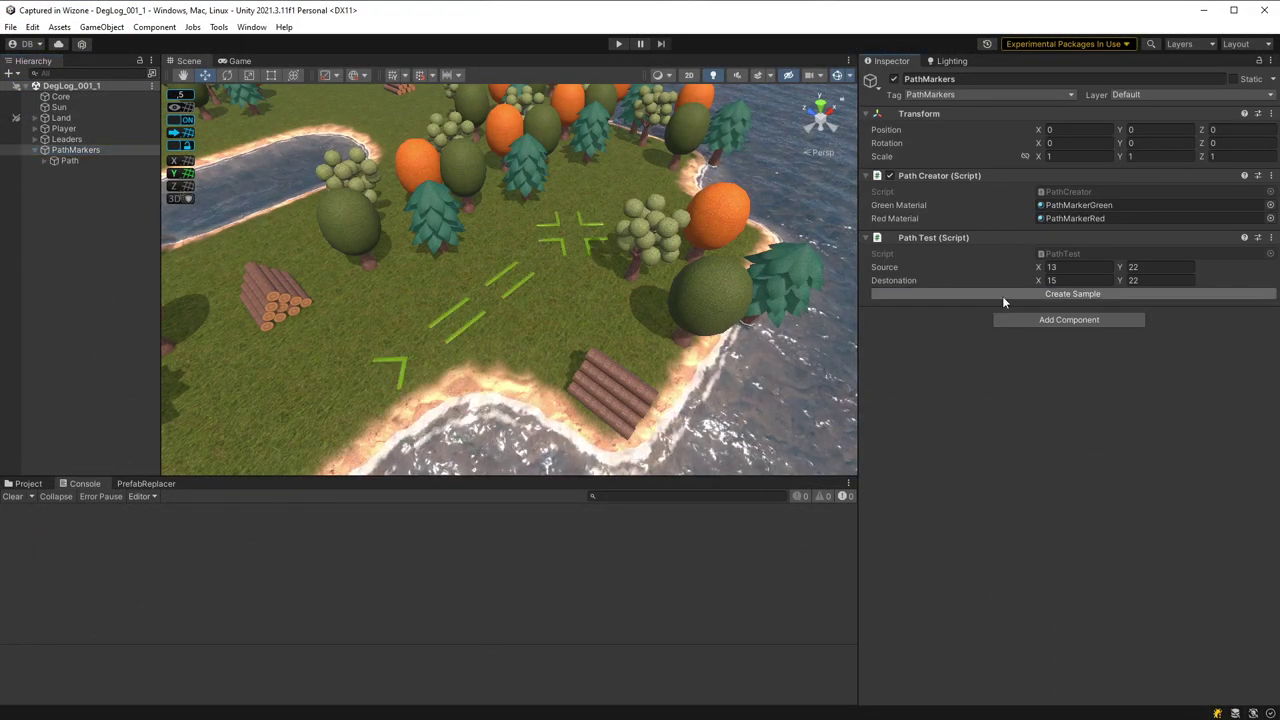
left_click(1043, 281)
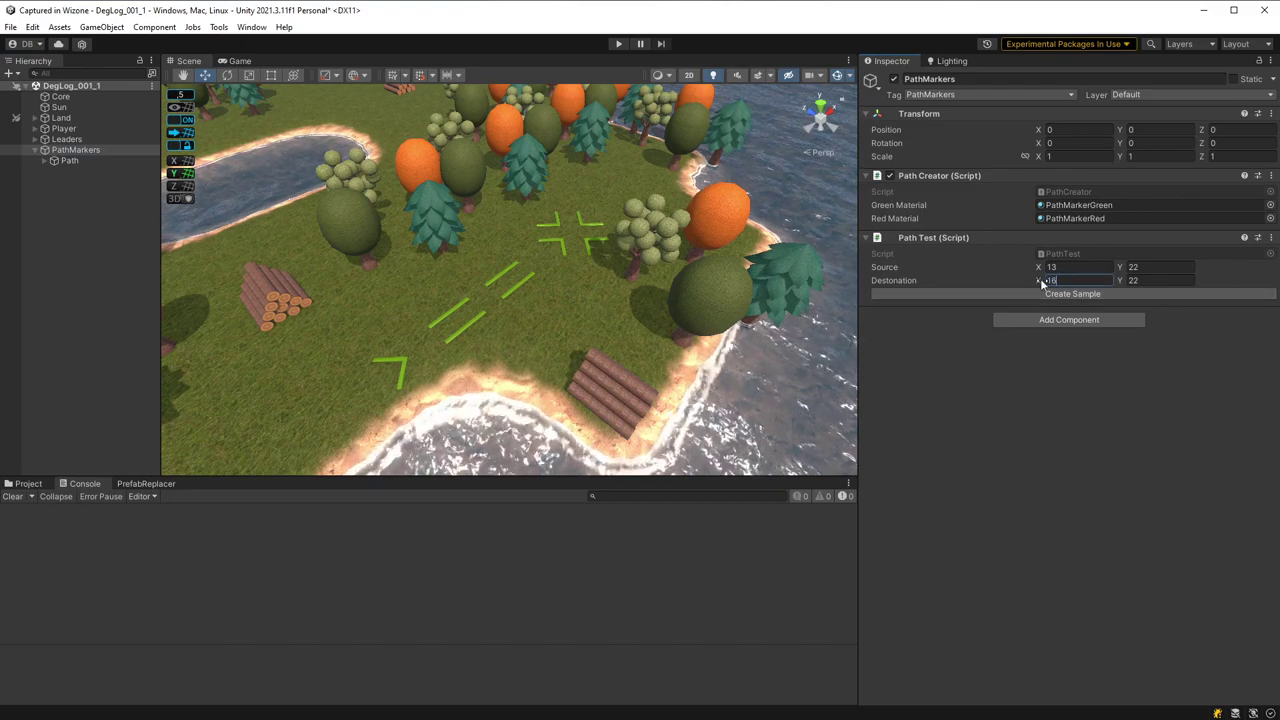
left_click(1048, 291)
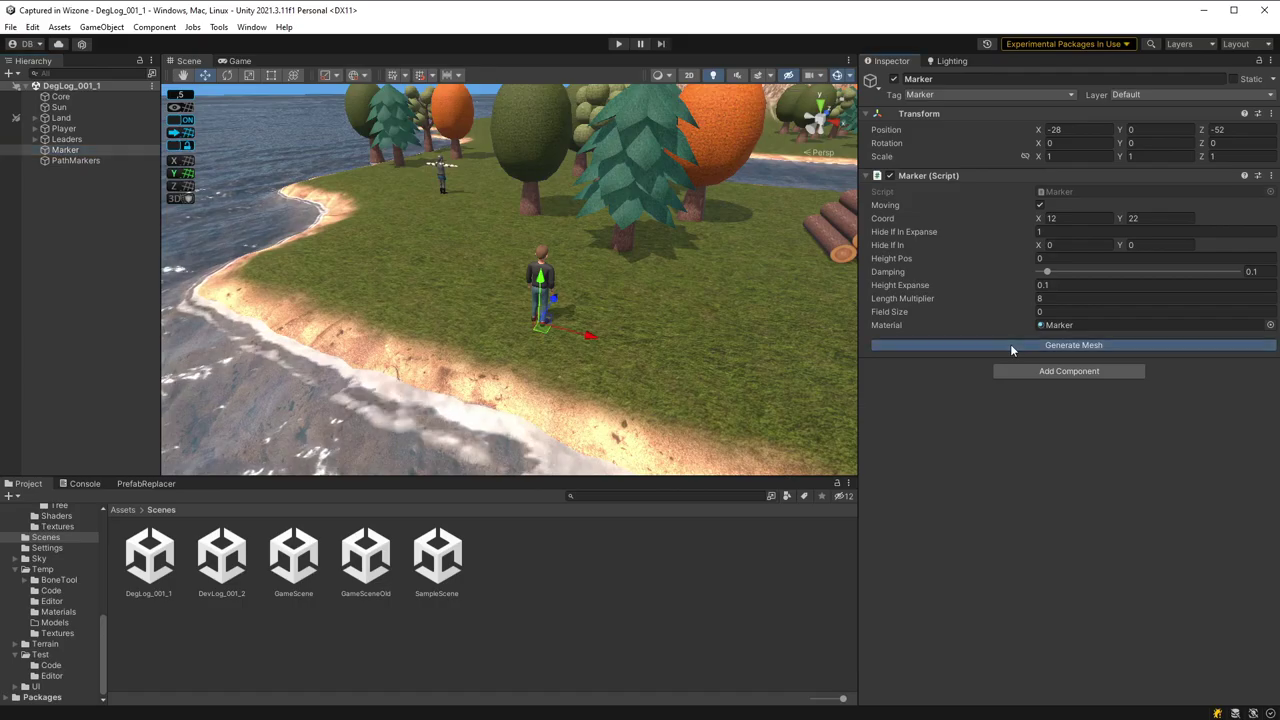
- Generate the Marker object's mesh, run the game and walk the character up to the knight on the shore
left_click(1011, 346)
key("ctrl+p")
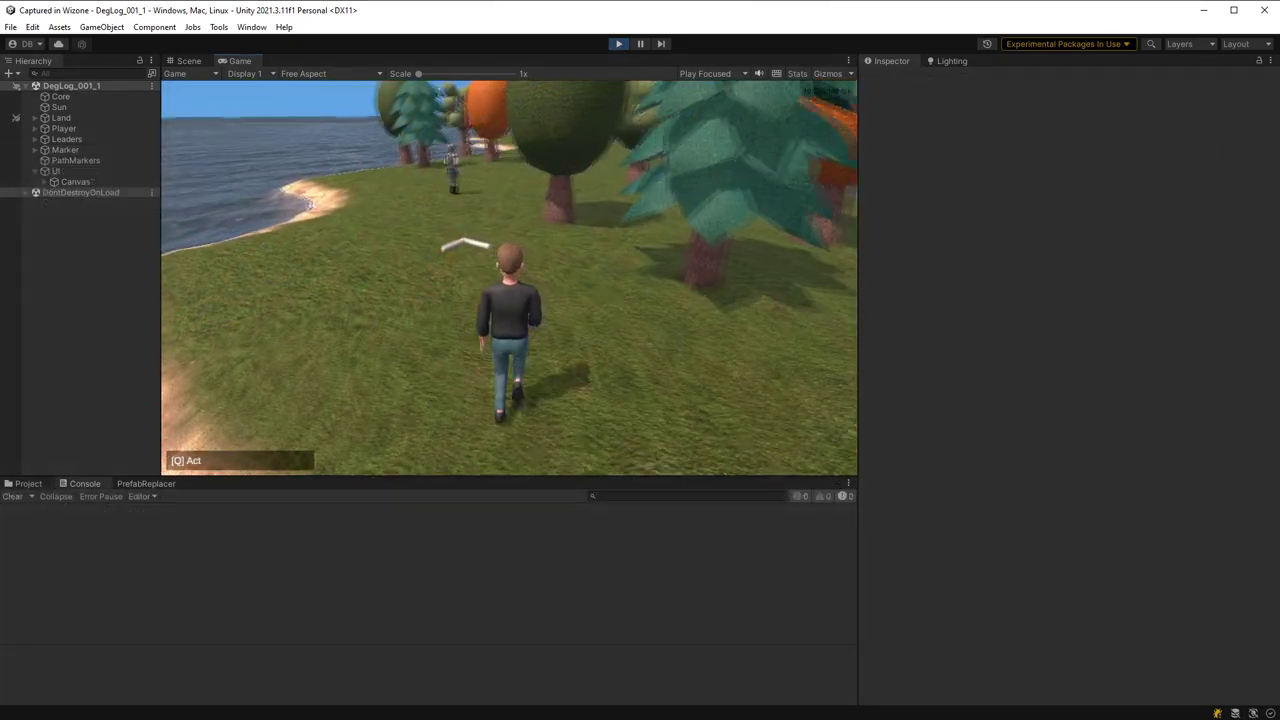
key("w")
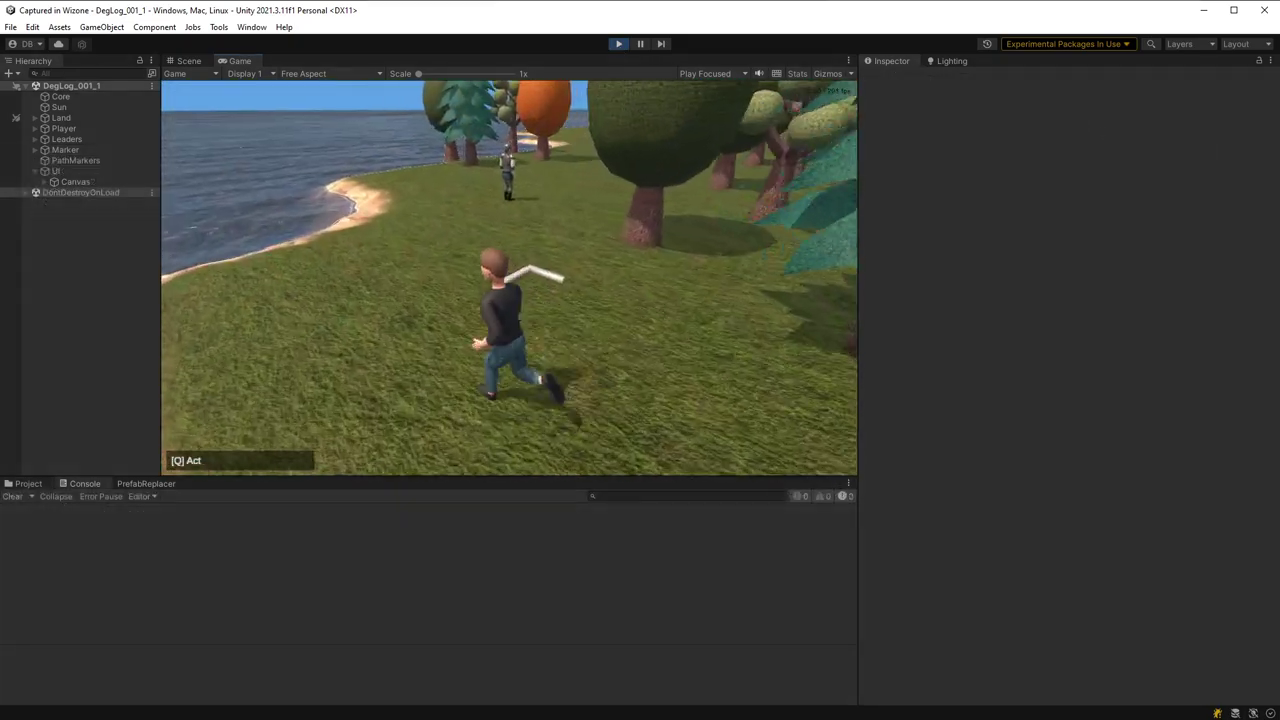
key("w")
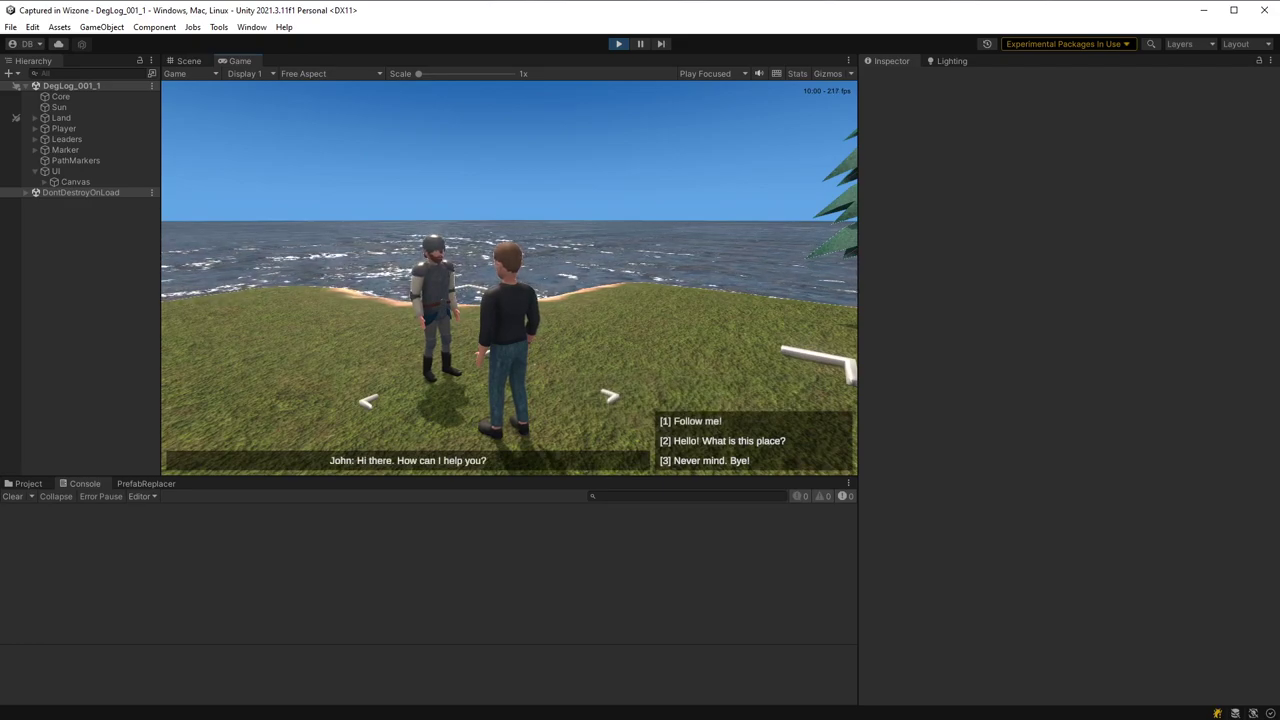
key("w")
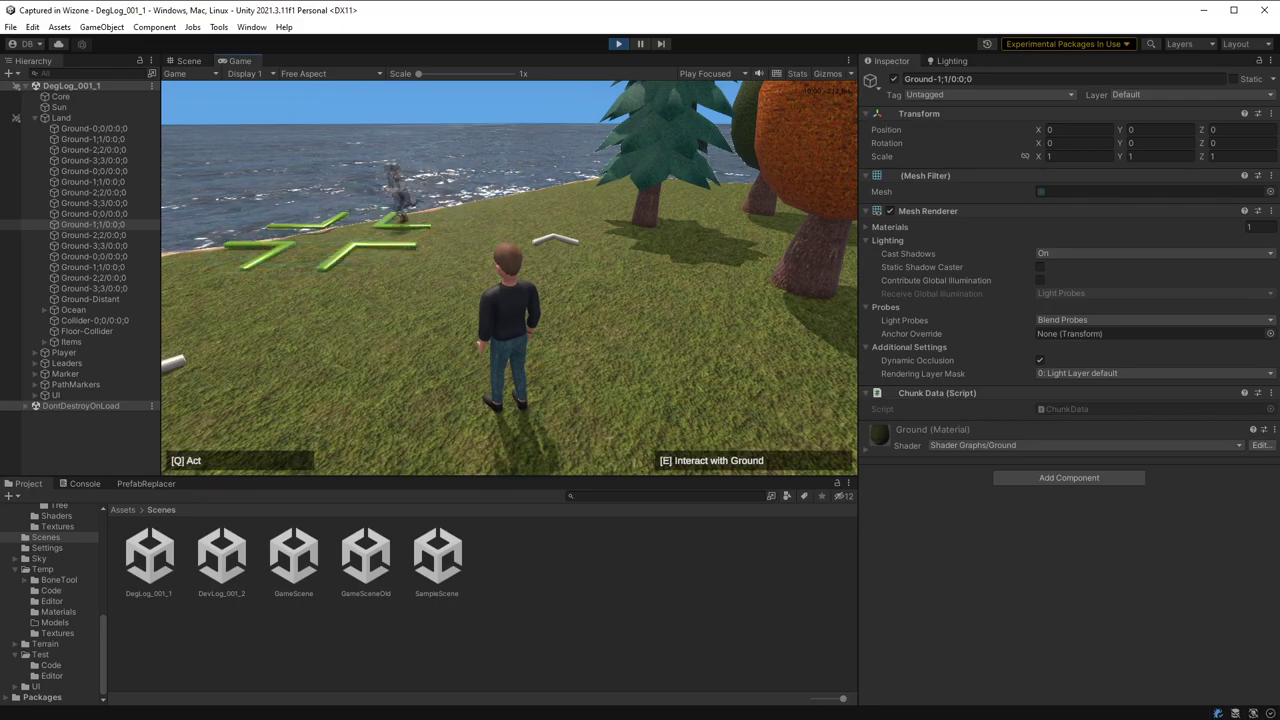
- Follow the knight, talk to him, answer "Never mind. Bye!" and walk away along the shore
key("w")
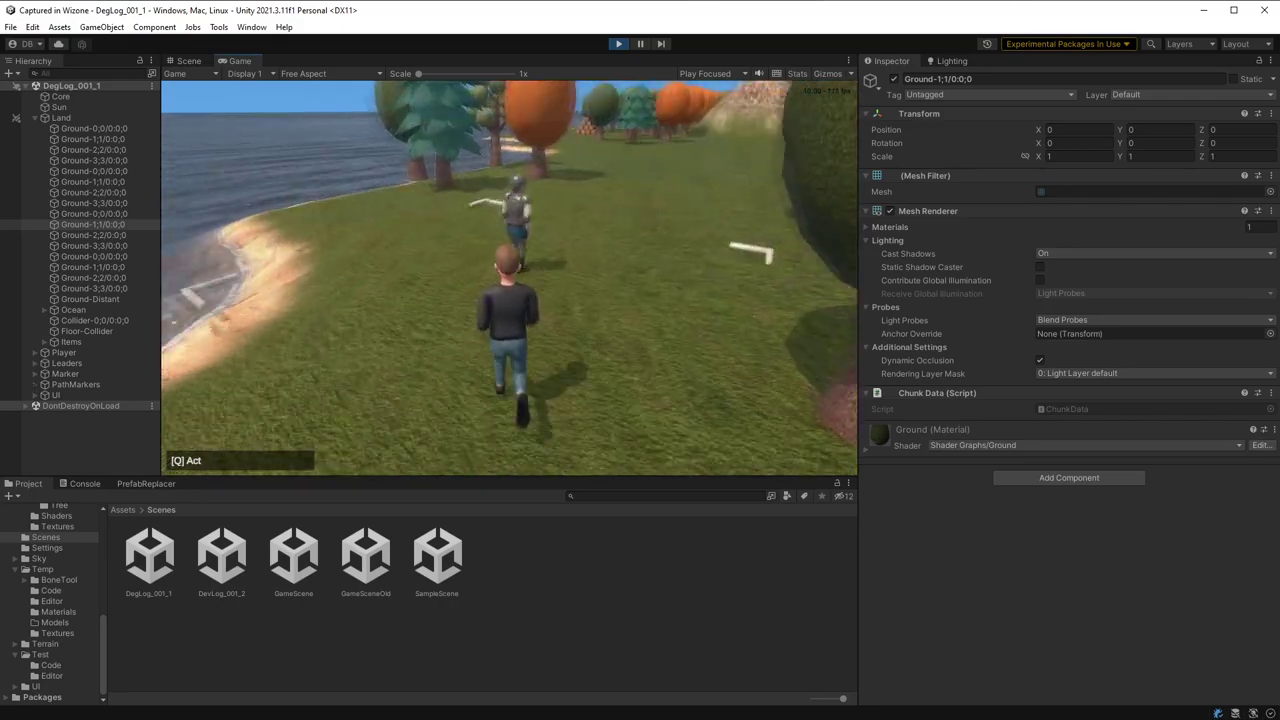
key("e")
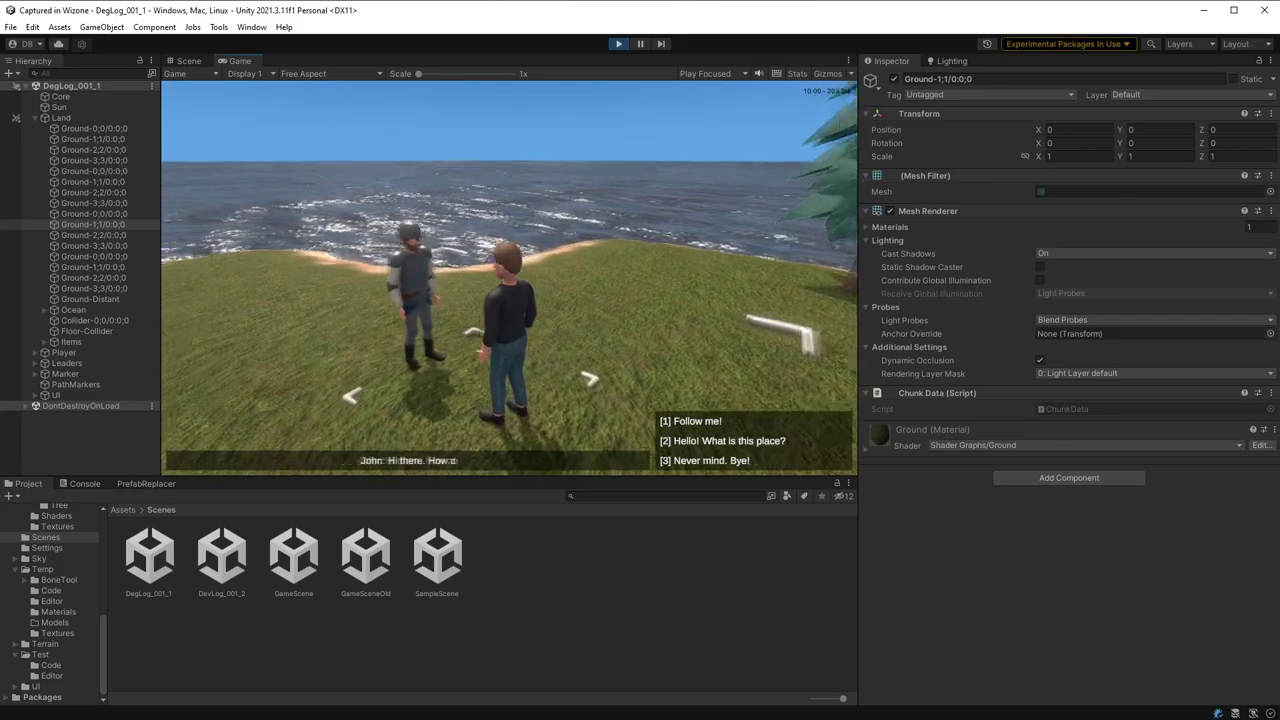
key("3")
key("w")
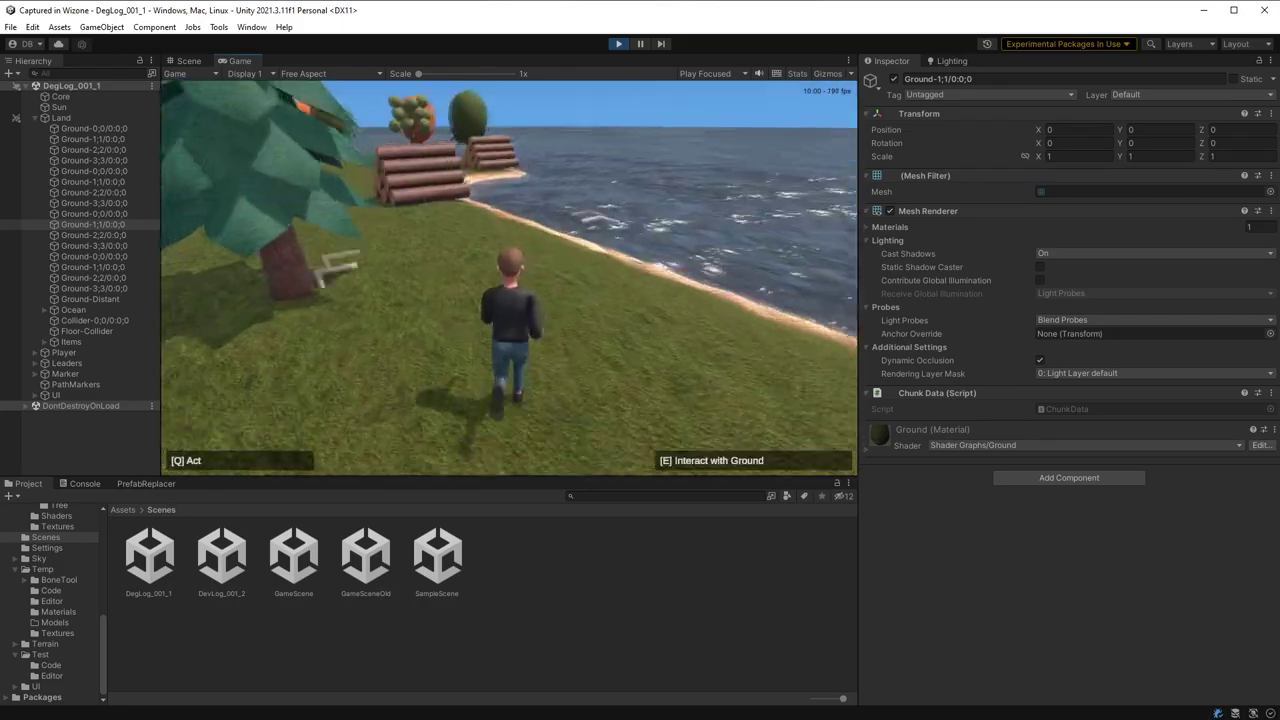
key("s")
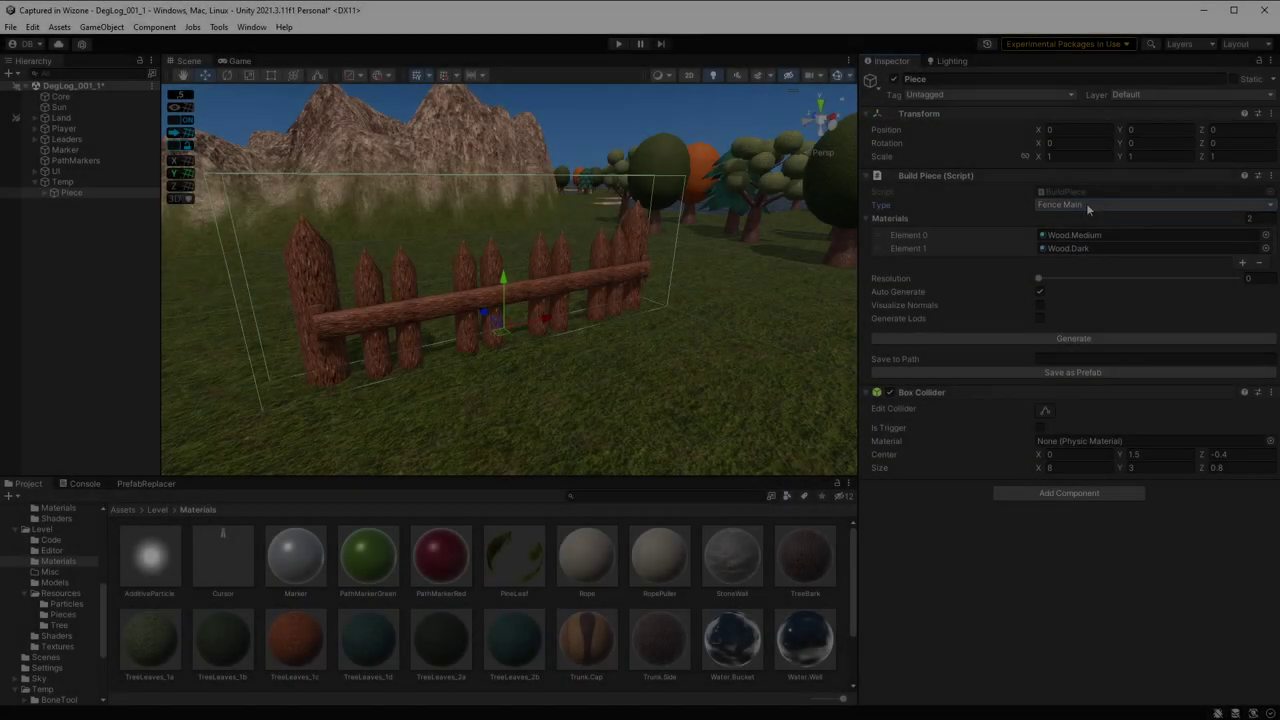
- Switch the build piece's type through Fence Joint, Wall Normal and Wall Corner to view each generated model
left_click(1088, 205)
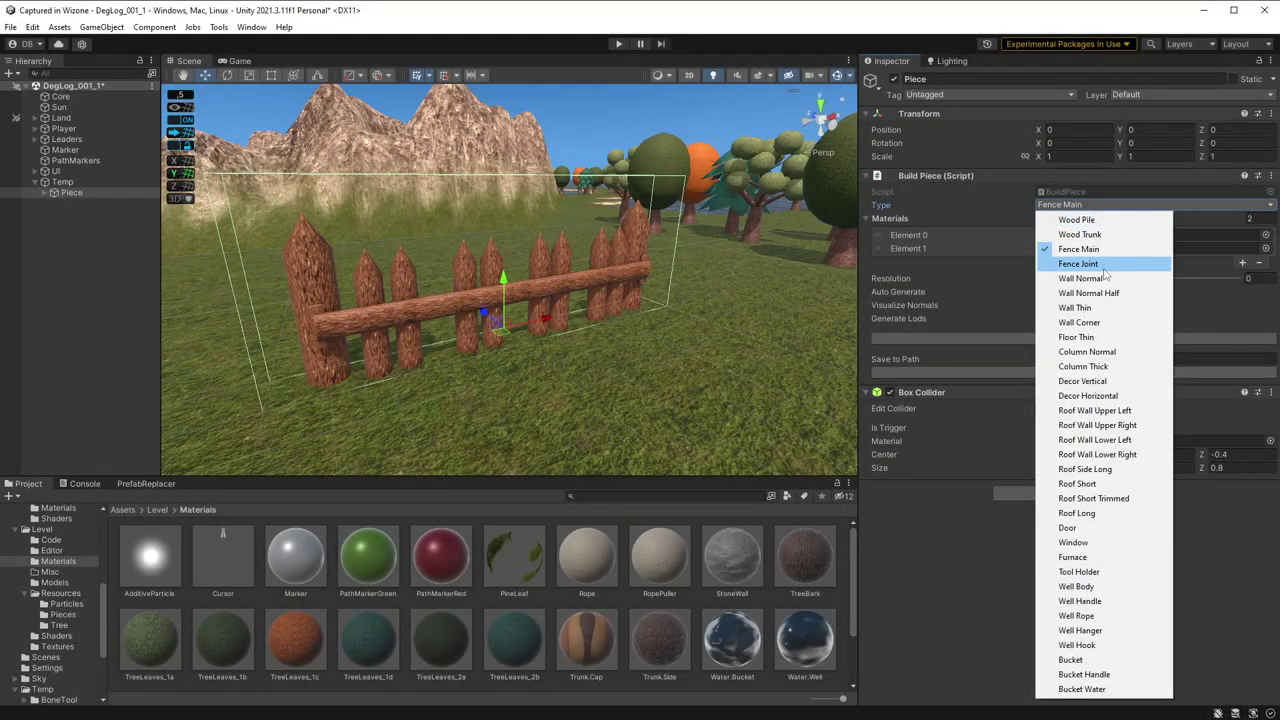
left_click(1100, 263)
scroll(618, 302, "up", 2)
left_click(1108, 204)
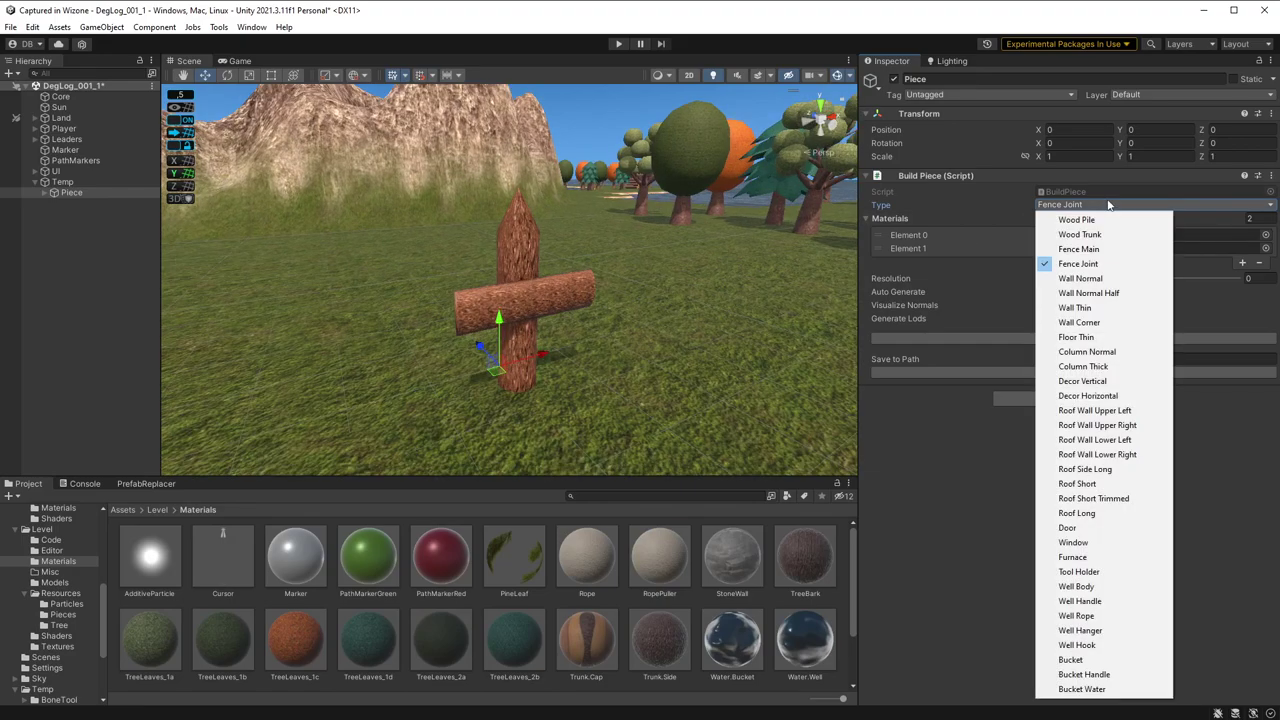
left_click(1090, 280)
left_click(1076, 204)
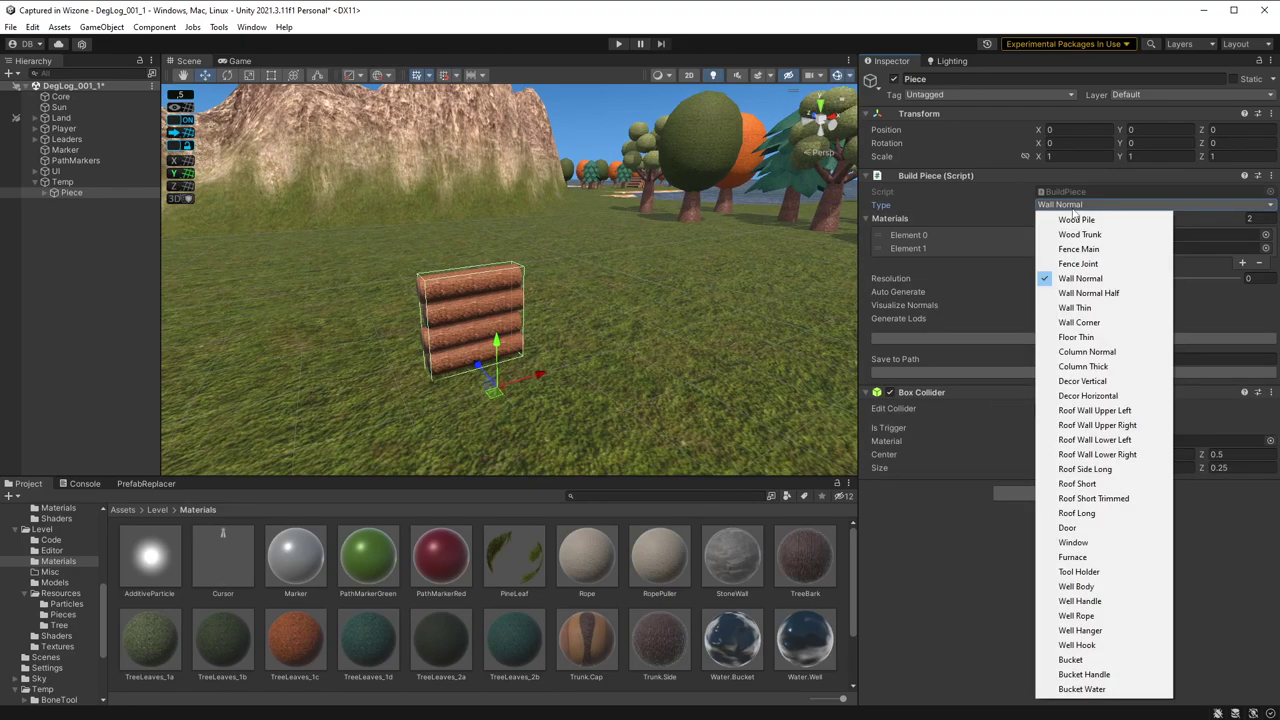
left_click(1080, 323)
- Switch the build piece's type through Floor Thin, Column Normal, Roof Short and Roof Long
left_click(1124, 205)
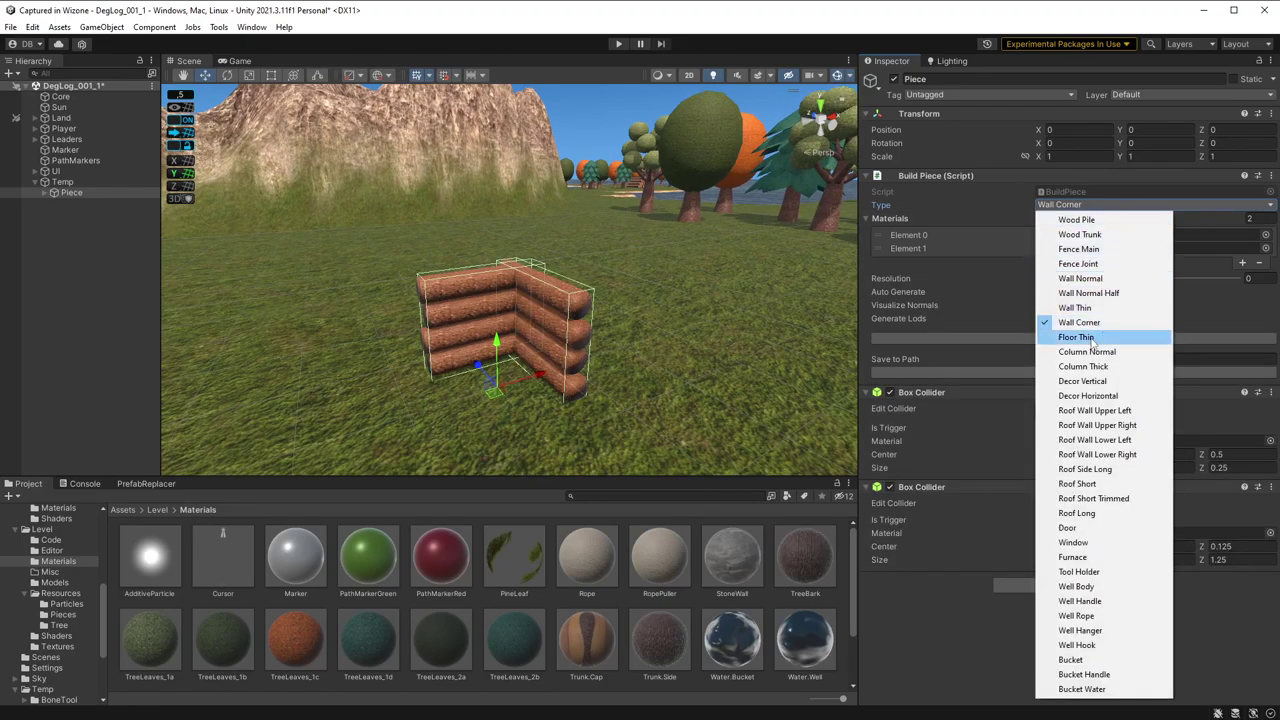
left_click(1092, 338)
left_click(1110, 206)
left_click(1120, 352)
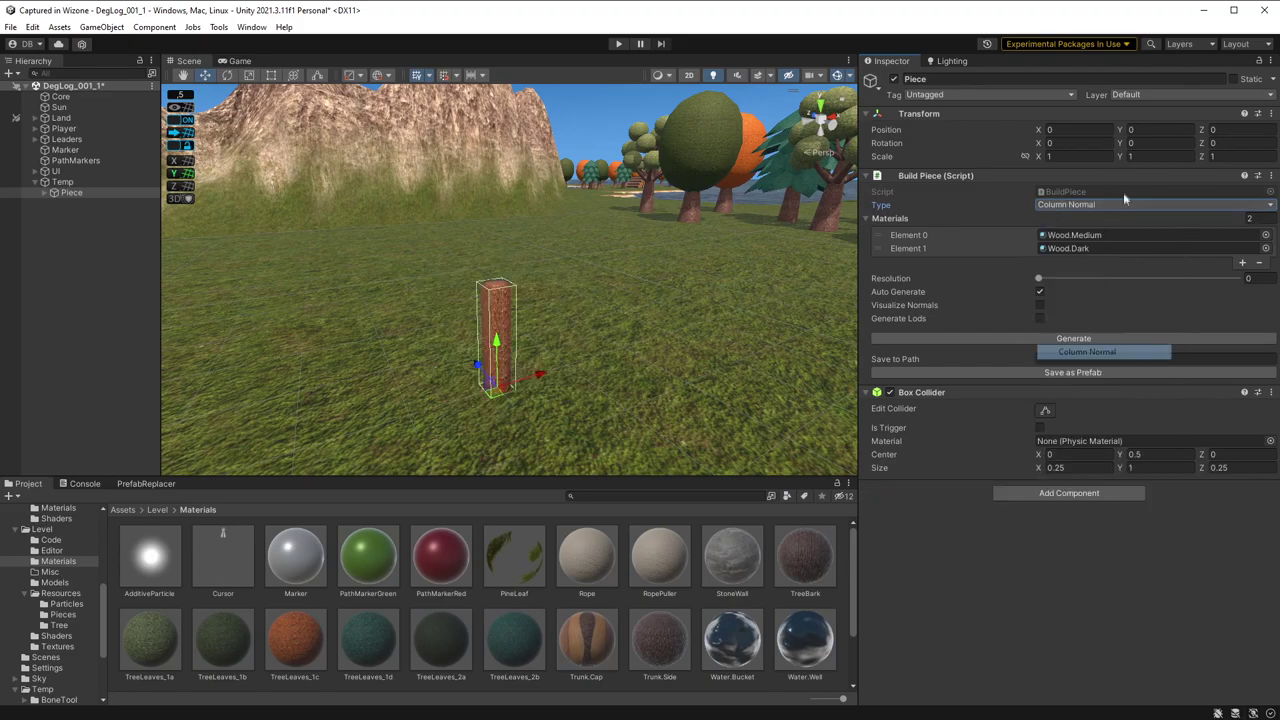
left_click(1126, 205)
left_click(1085, 484)
left_click(1062, 205)
left_click(1105, 528)
- Change the build piece's type to Door and finally to Window
left_click(1126, 205)
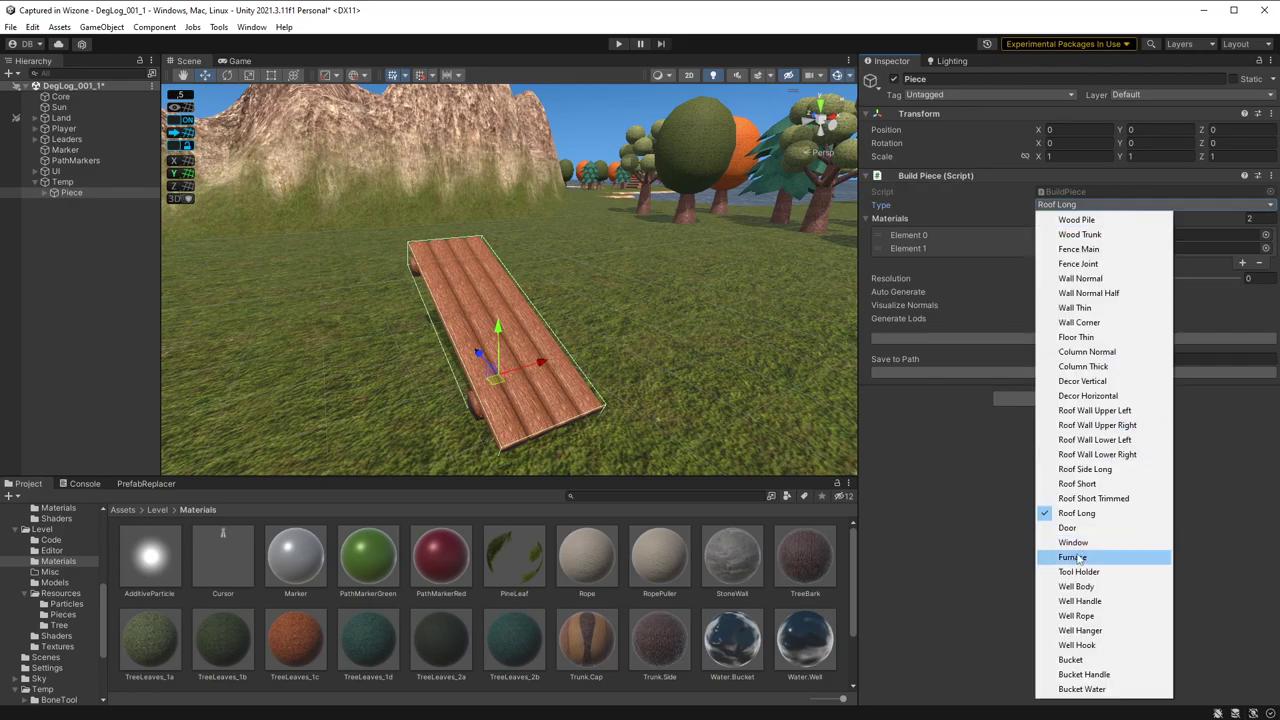
left_click(1100, 528)
left_click(1148, 205)
left_click(1100, 542)
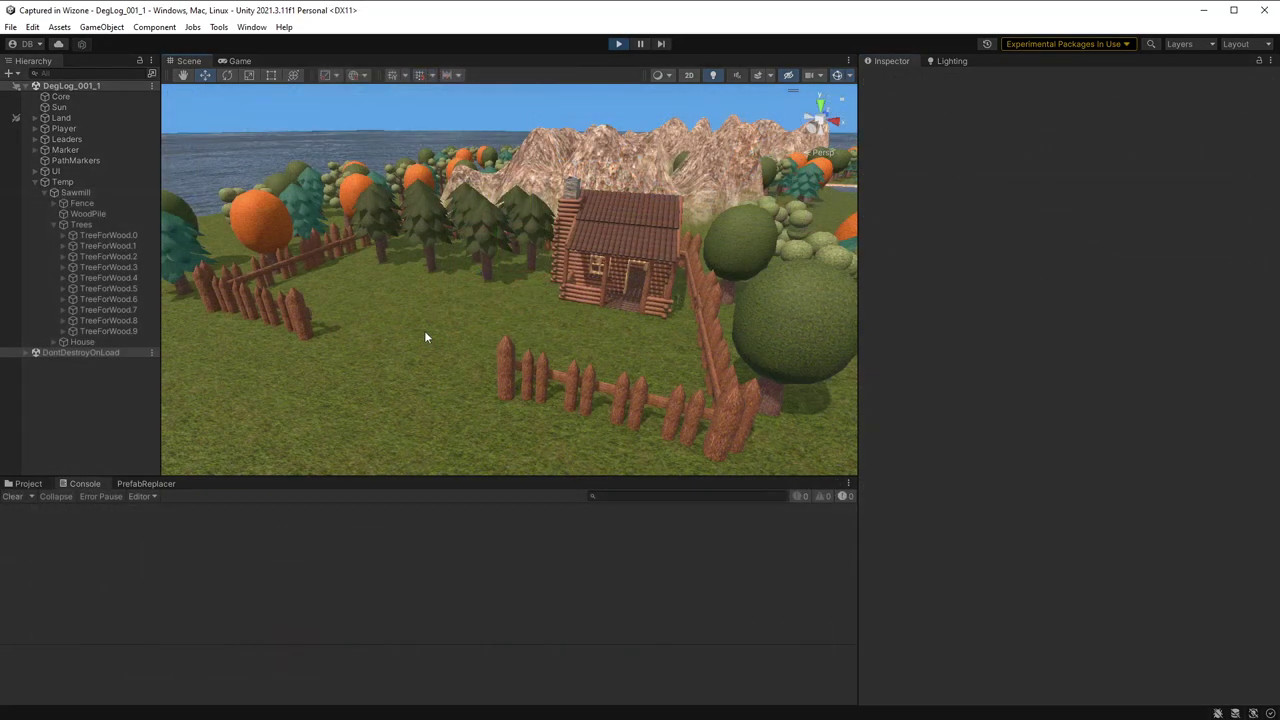
- Run the cut test on TreeForWood.0 in the sawmill and watch the tree beside the house
scroll(424, 337, "up", 5)
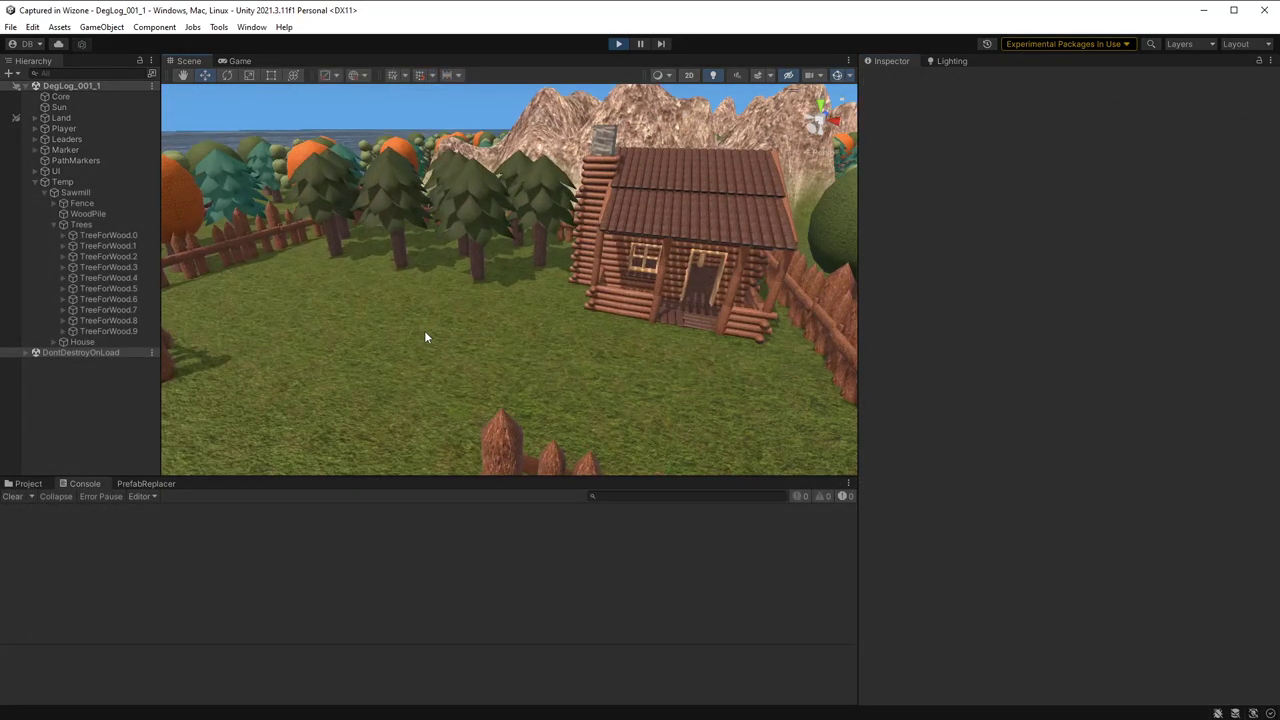
left_click(138, 237)
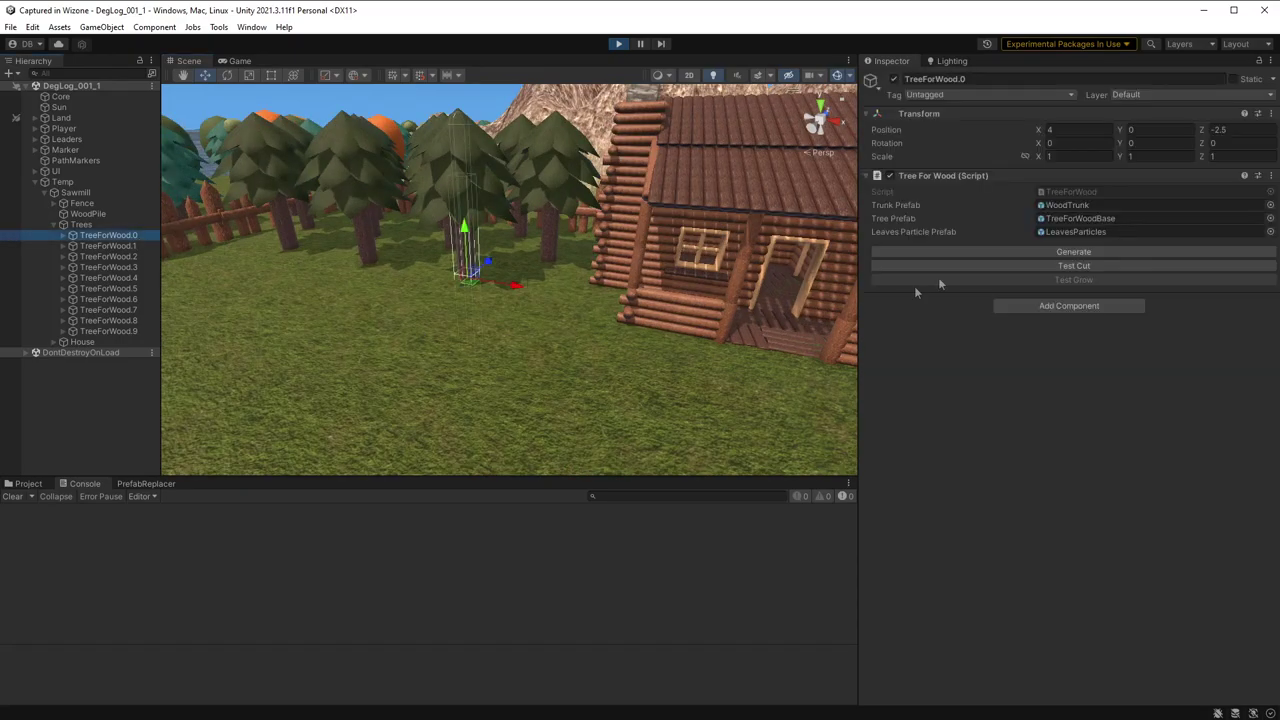
left_click(1048, 265)
left_click(547, 340)
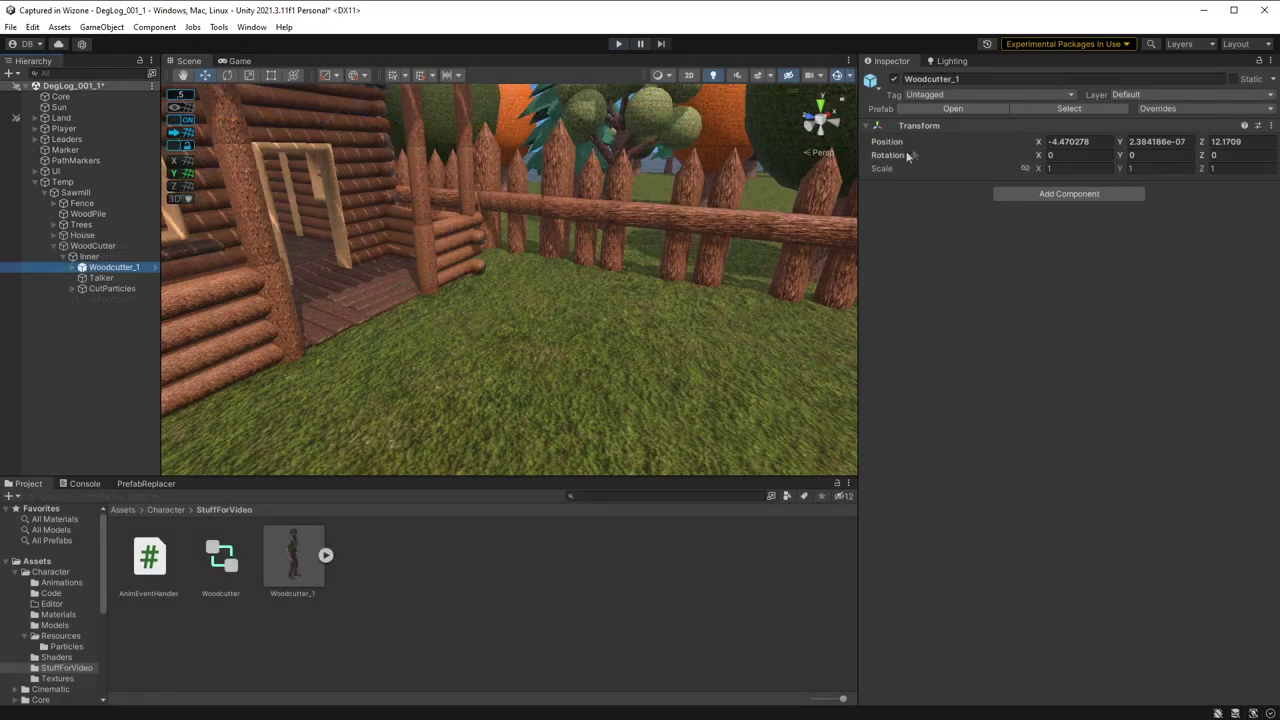
- Reset Woodcutter_1's transform and add the Woodcutter animator controller and the AnimEventHandler script to it
right_click(925, 125)
left_click(948, 131)
left_click_drag(221, 555, 1069, 250)
left_click_drag(149, 555, 966, 462)
- Enter the character's name as the Npc Name in the WoodCutter object's Npc Controller
left_click(93, 245)
type("Reginald")
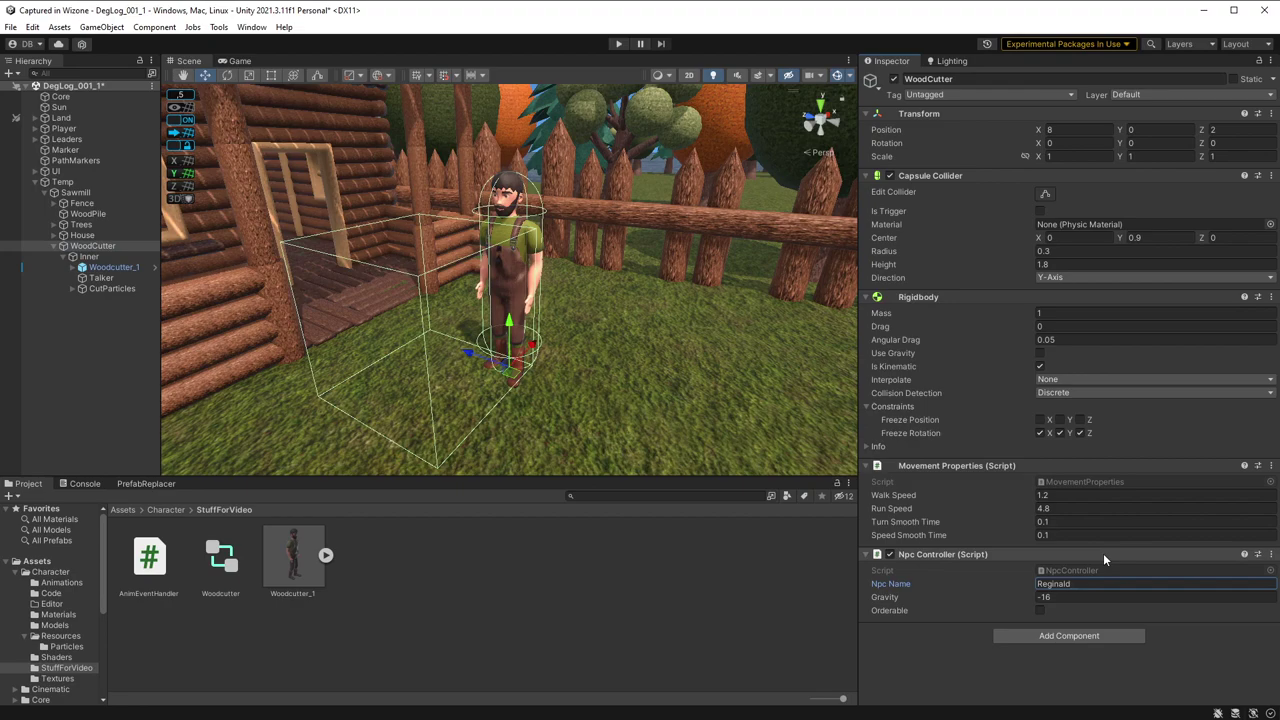